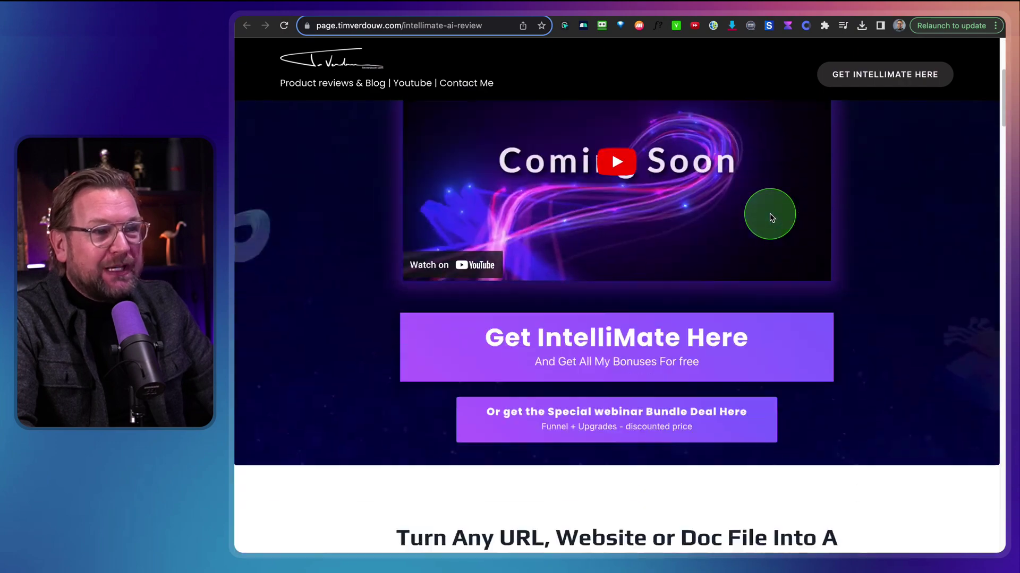
Scroll to the pricing details and view UPGR1, UPGR2 and UPGR3, then the $37 front end
scroll(844, 265, "down", 20)
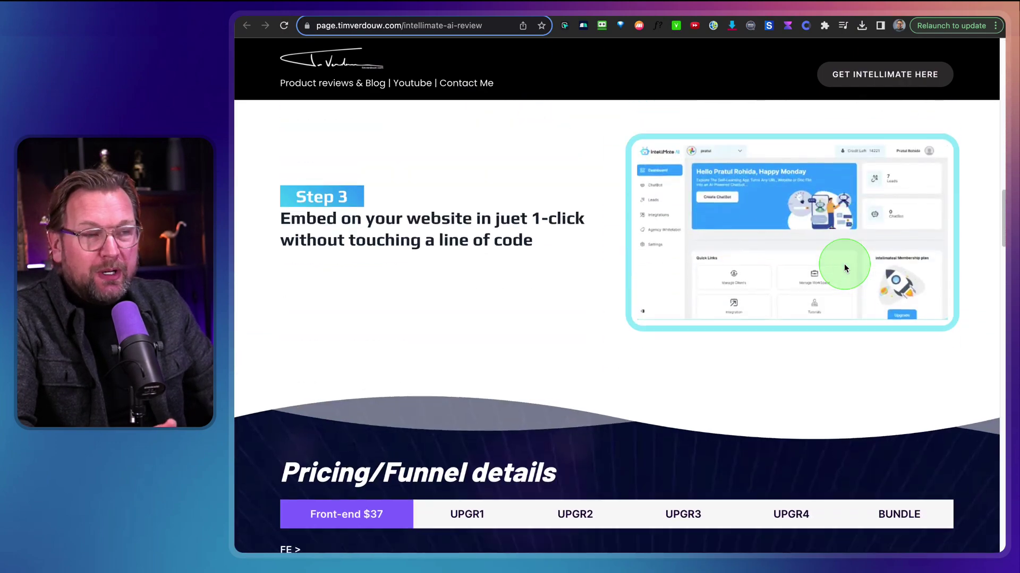
scroll(845, 269, "down", 8)
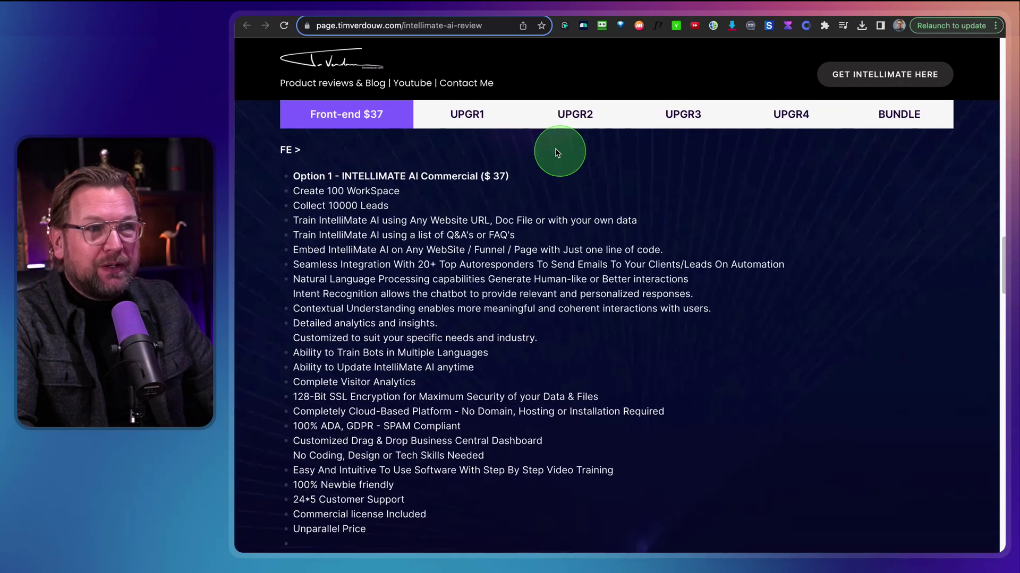
left_click(470, 114)
left_click(555, 116)
left_click(697, 124)
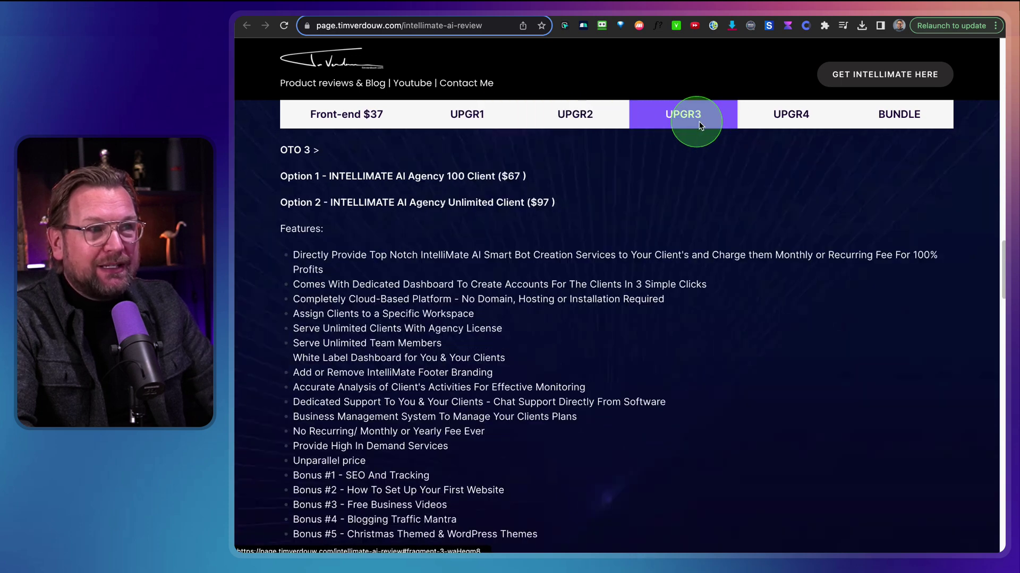
left_click(347, 111)
Scroll down the review to the list of bonuses
scroll(511, 301, "down", 4)
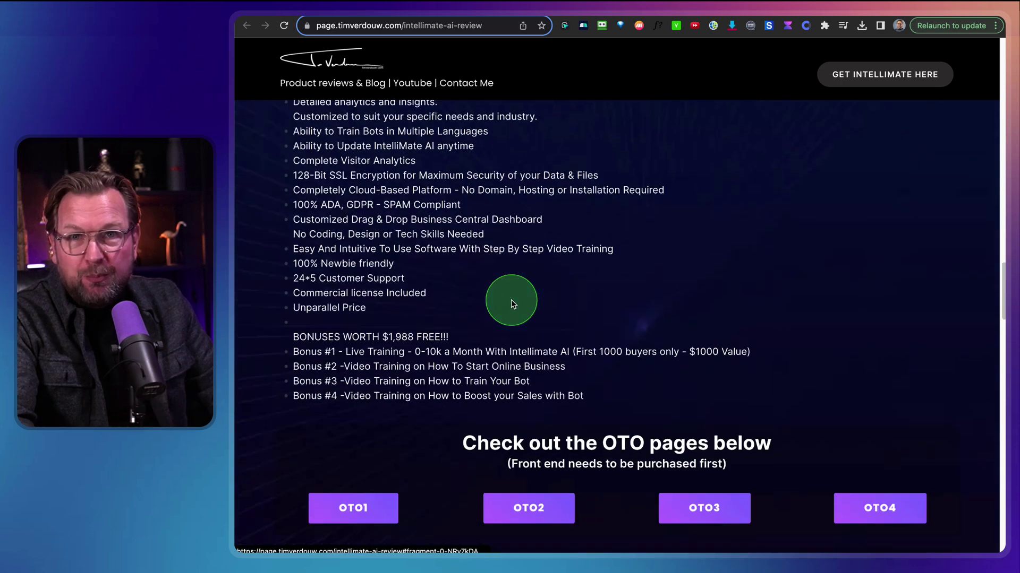
scroll(511, 305, "down", 15)
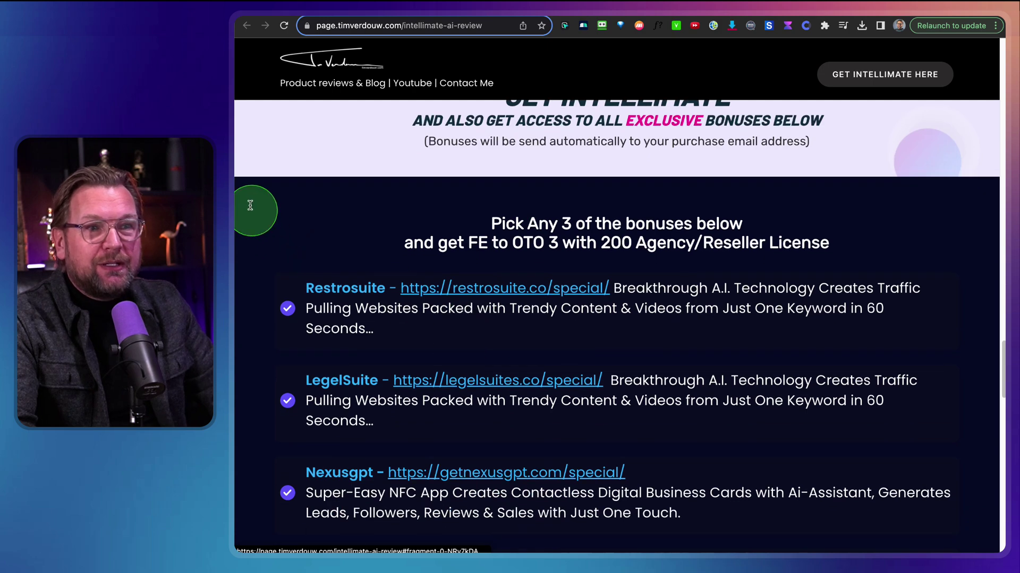
scroll(935, 528, "down", 6)
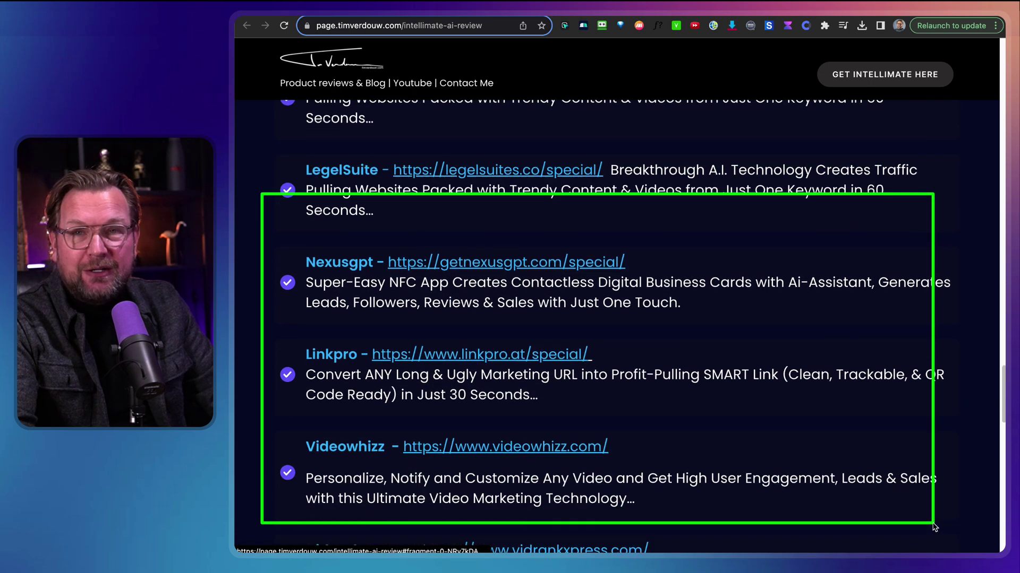
scroll(823, 383, "up", 3)
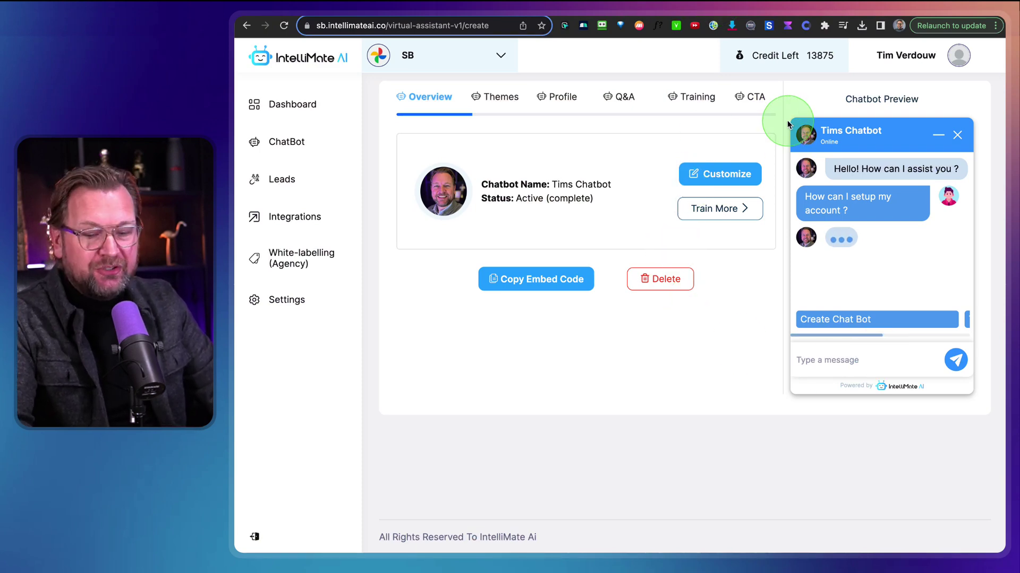
Look over the chatbot Overview and preview, then switch to the sightbuilder.pro tab
left_click_drag(790, 109, 983, 413)
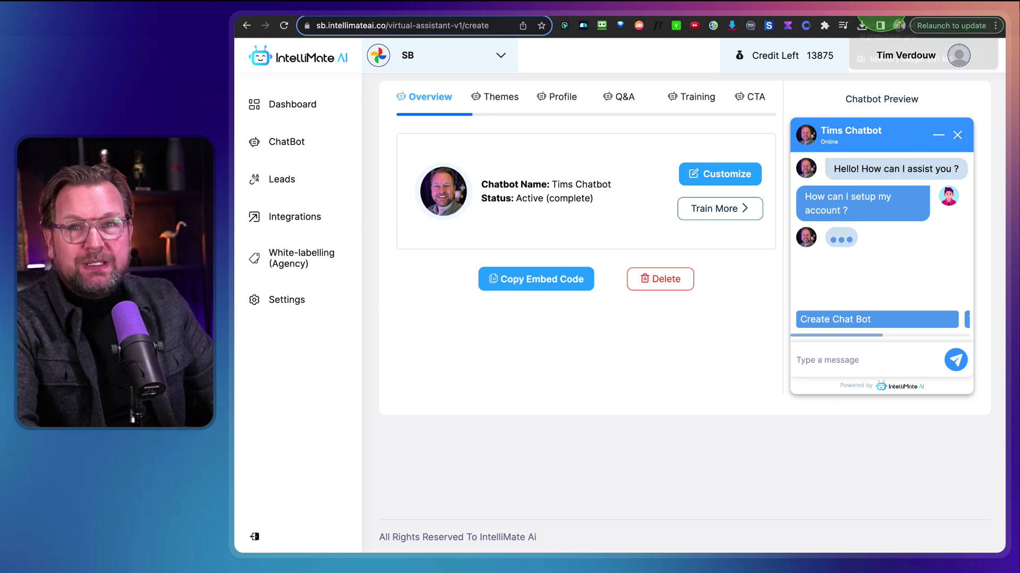
left_click(876, 7)
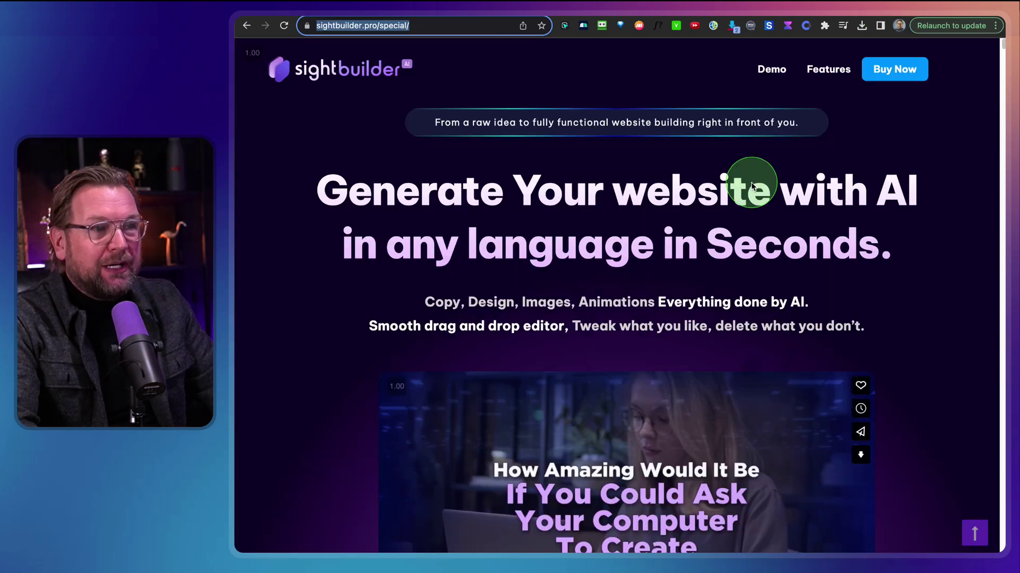
Scroll down the sightbuilder.pro/special page to review the offer
scroll(751, 182, "down", 10)
scroll(742, 213, "down", 3)
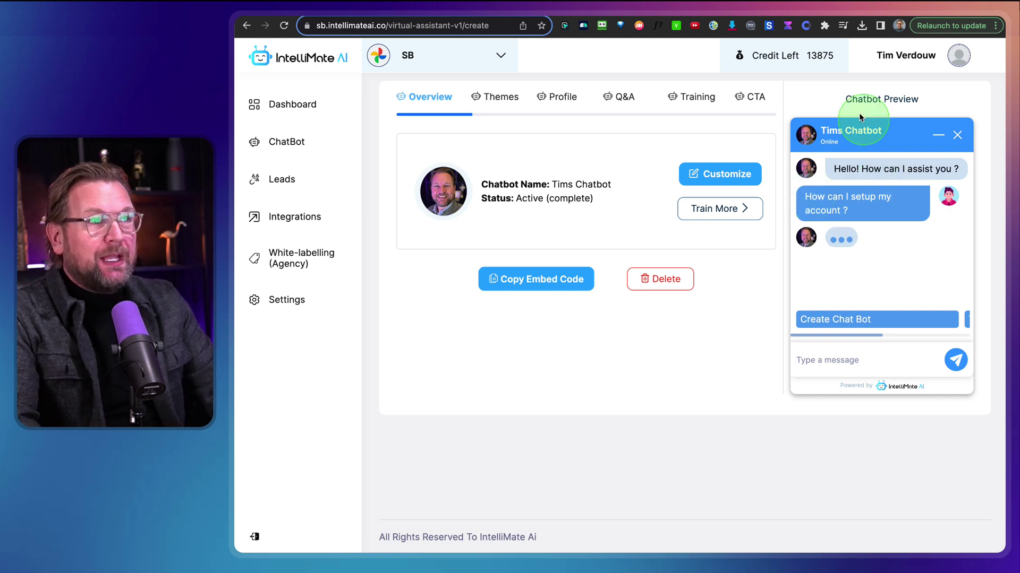
Switch to the intellibotexample1 test page and scroll up to the embedded chat widget
key("ctrl+Tab")
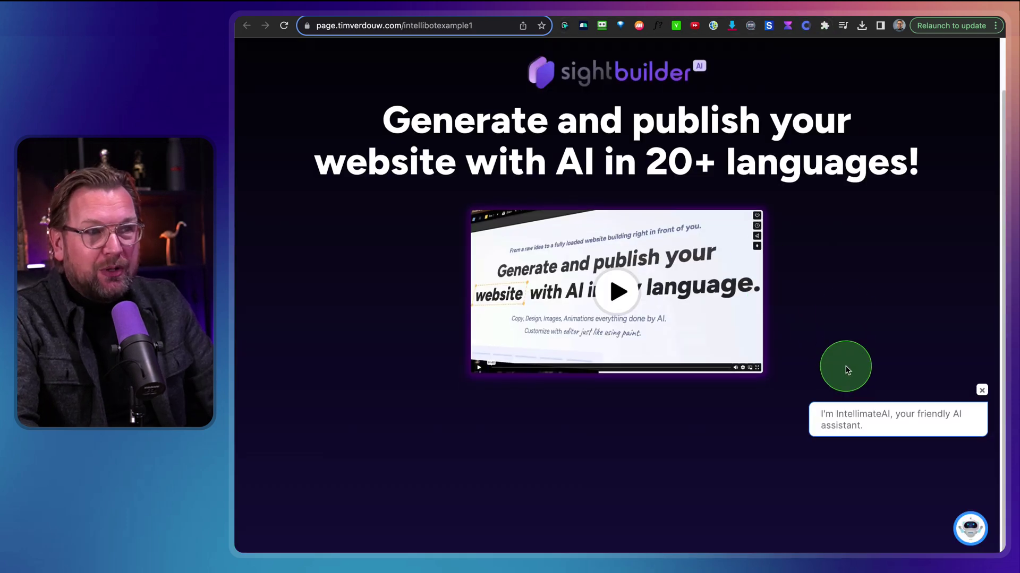
scroll(838, 365, "up", 2)
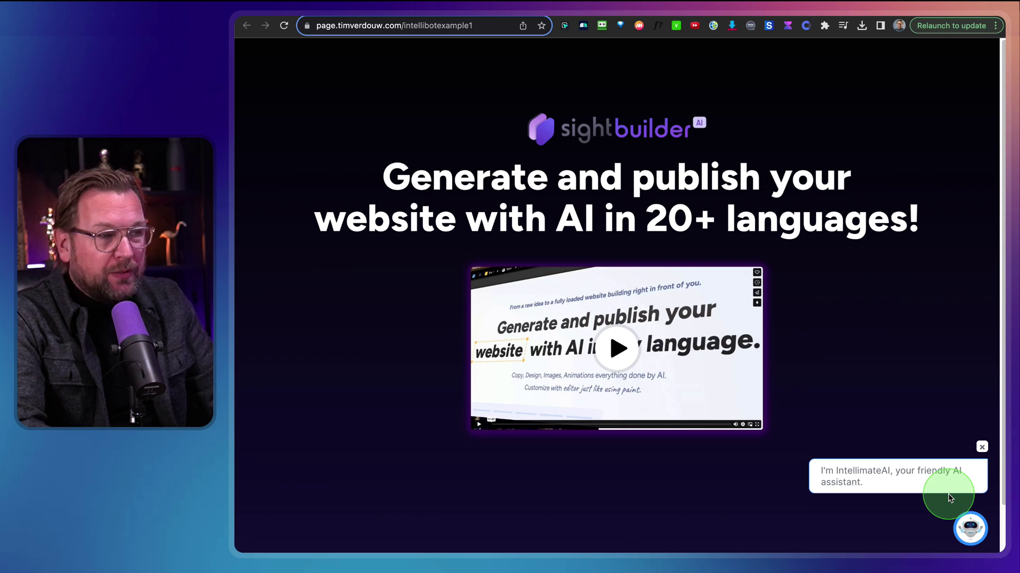
scroll(797, 319, "up", 2)
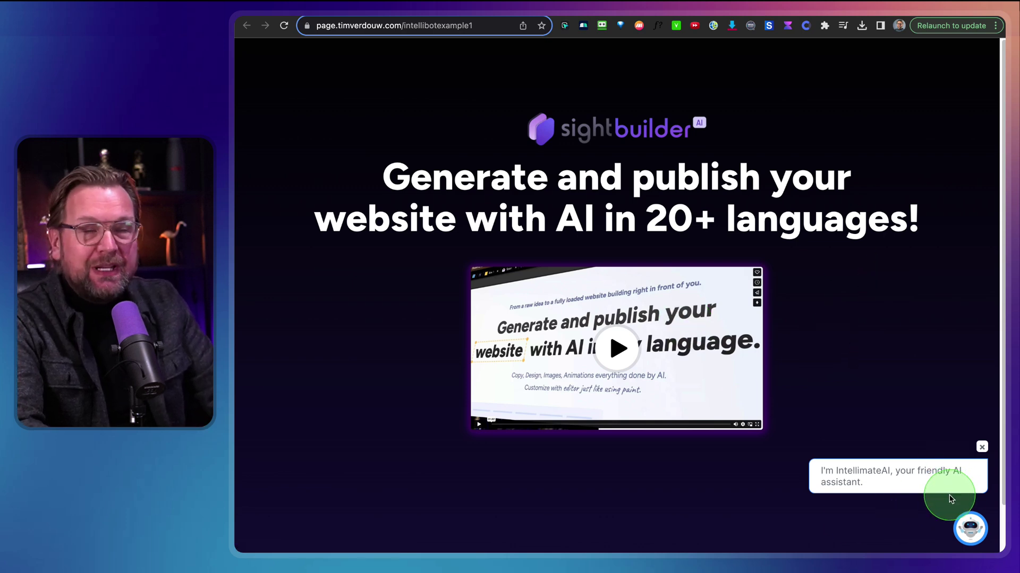
Open the embedded chat widget, enter the visitor's name and e-mail address, and submit
left_click(969, 530)
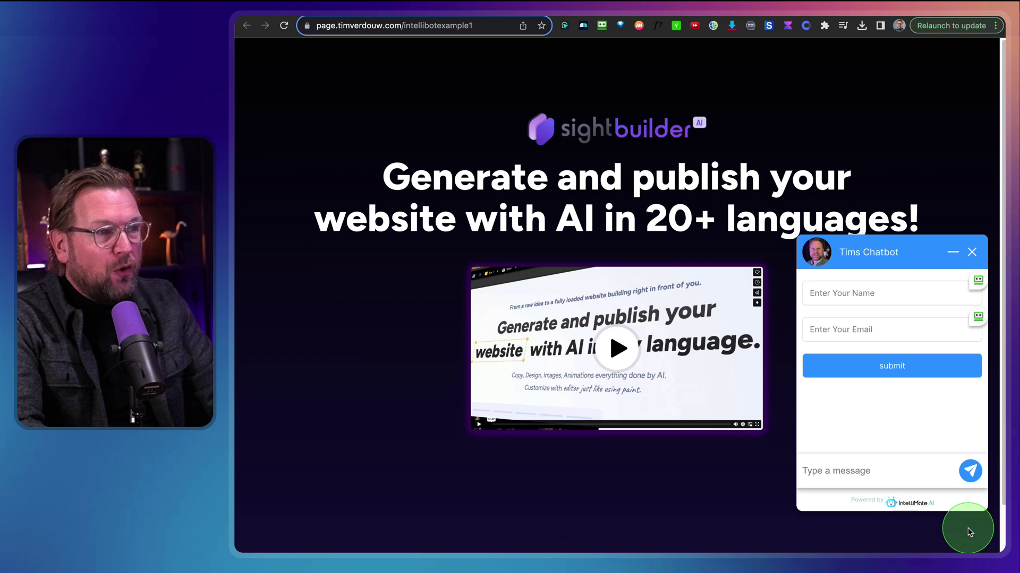
left_click(847, 299)
type("Ti")
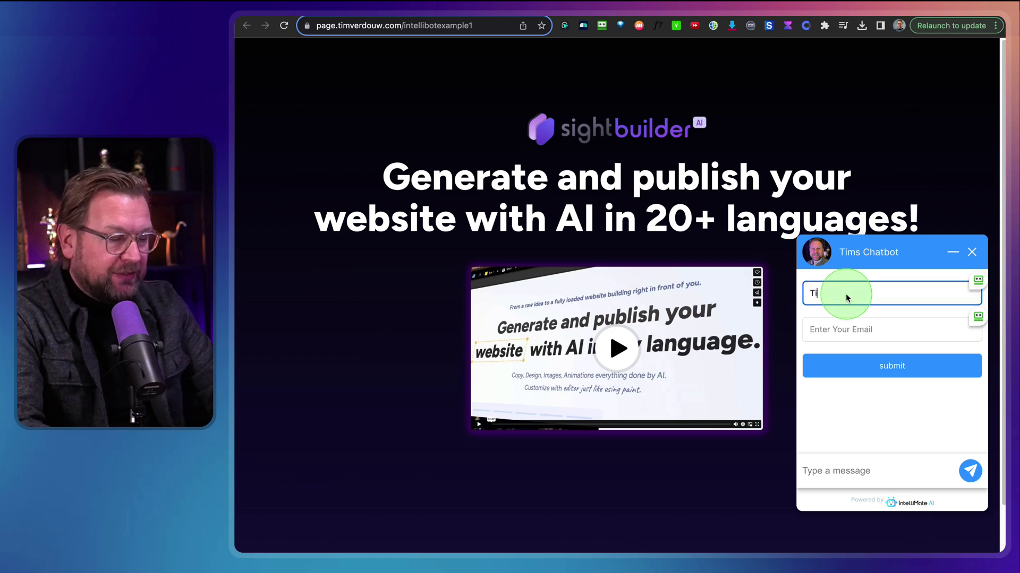
type("m")
key("Tab")
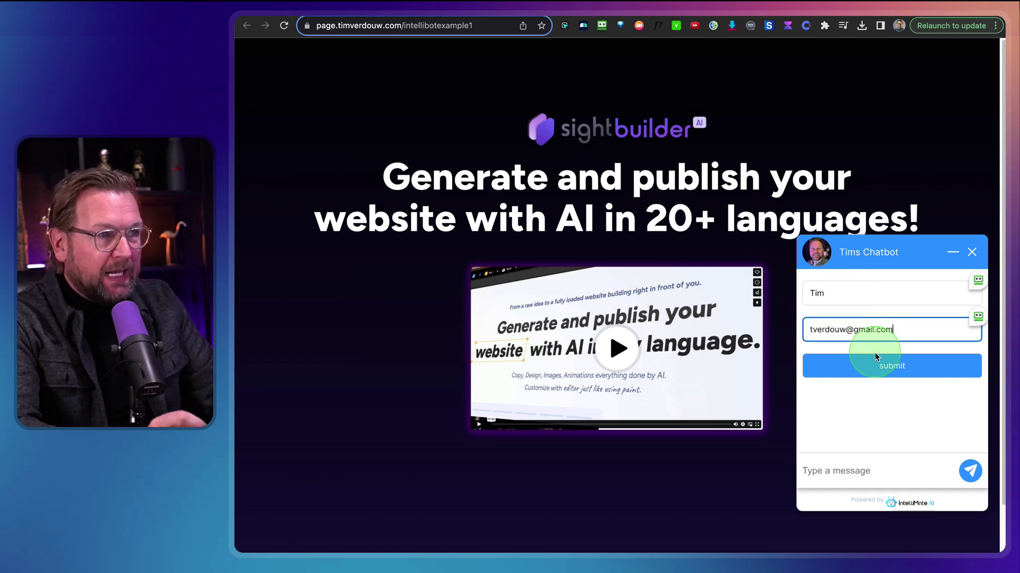
left_click(876, 366)
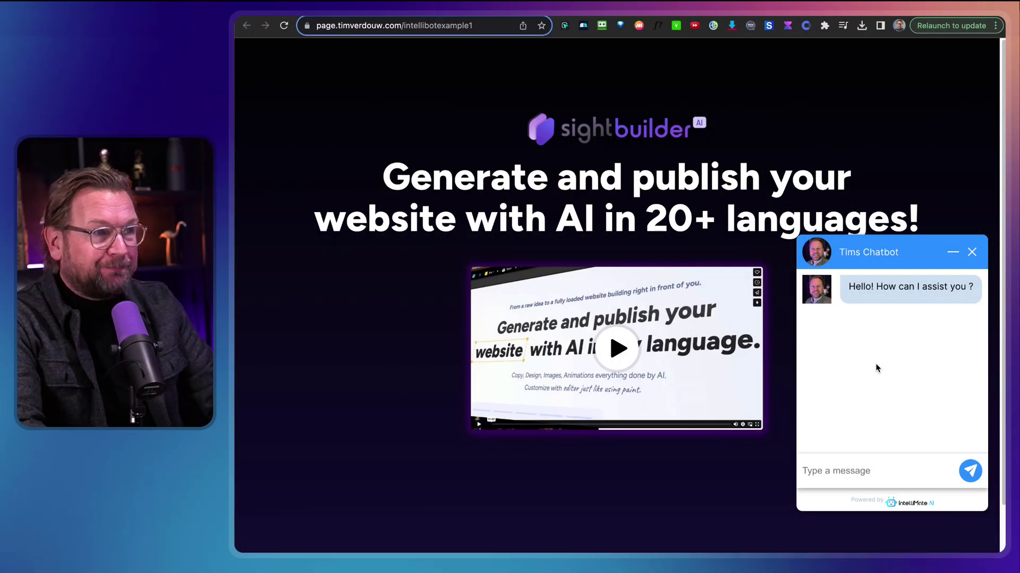
Ask the chatbot 'Can I use my own domain with Sightbuilder?'
left_click(875, 364)
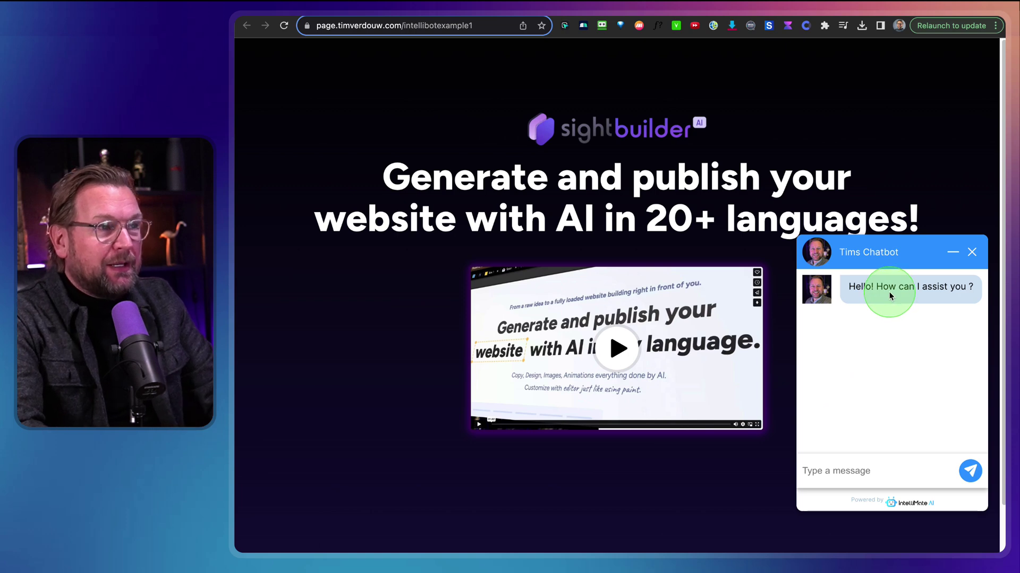
left_click(848, 472)
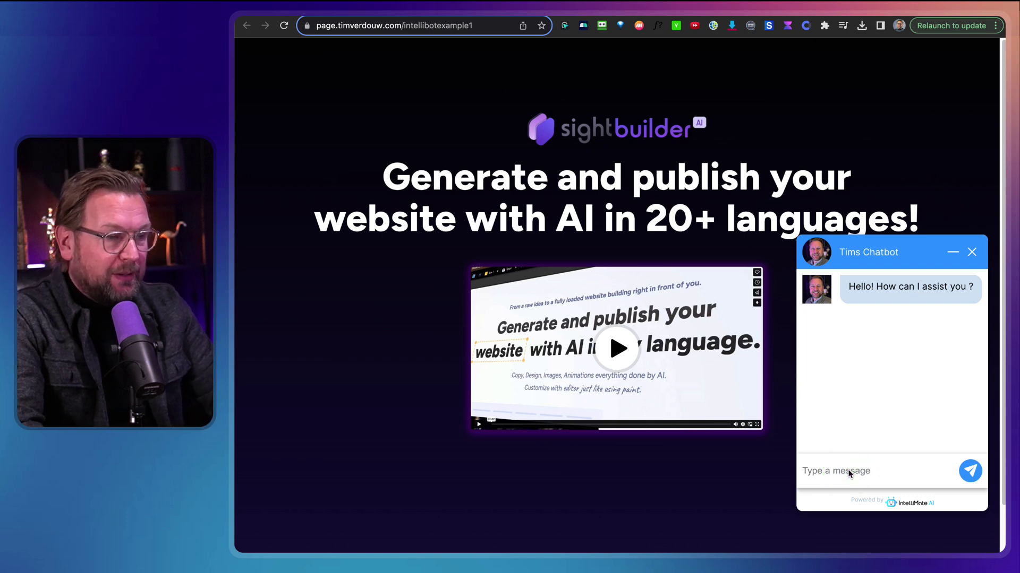
type("Can I")
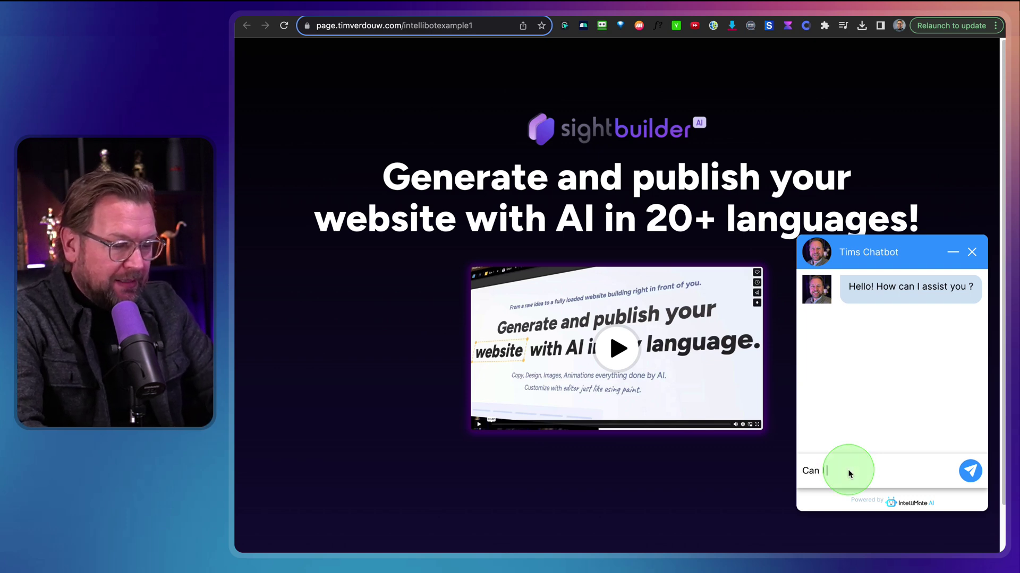
type(" use")
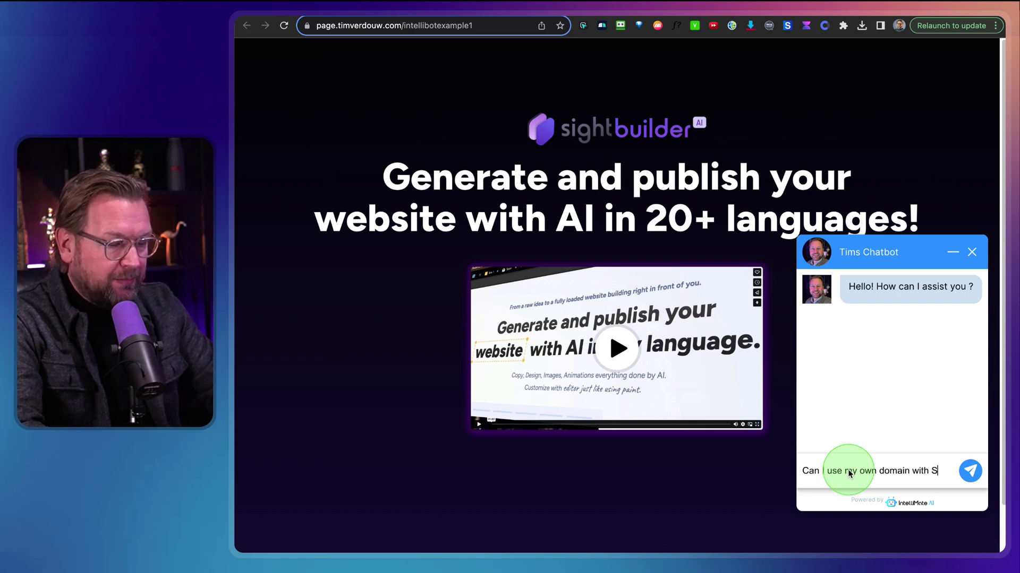
type("my own domain with Sightbuilde")
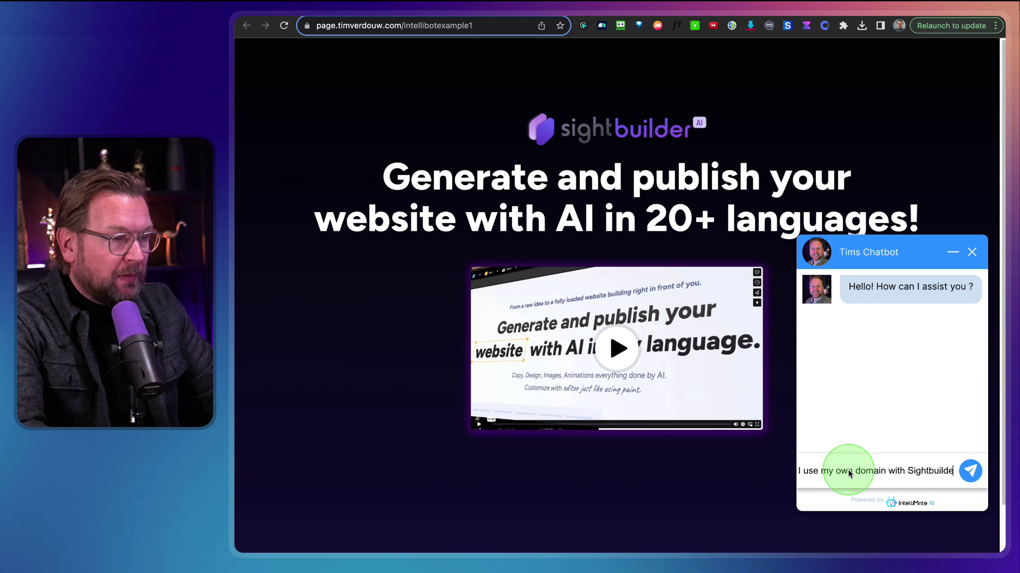
type("r?")
key("Return")
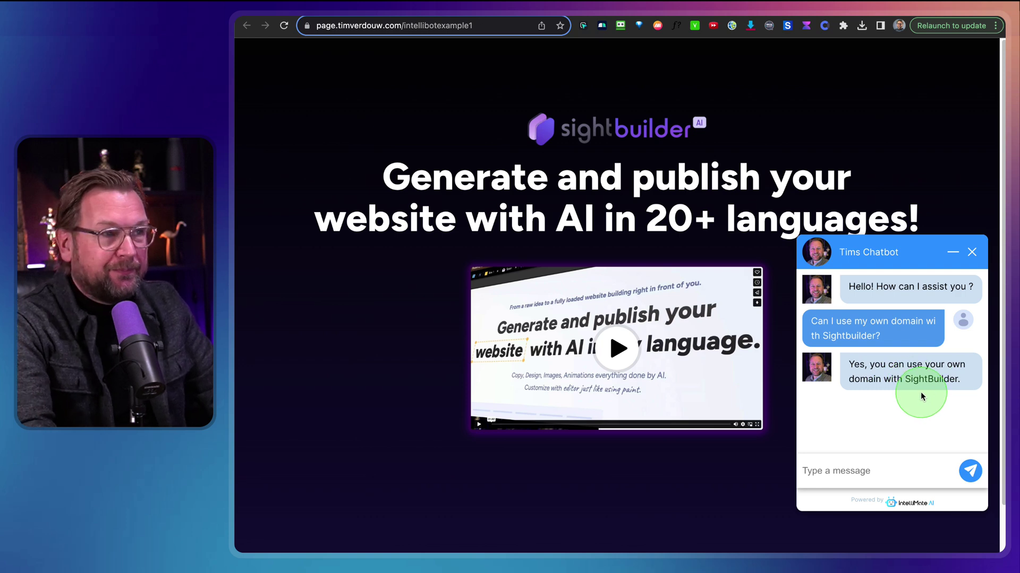
Ask 'Is hosting included?' and whether an OpenAI key is needed, reading the replies
left_click(848, 476)
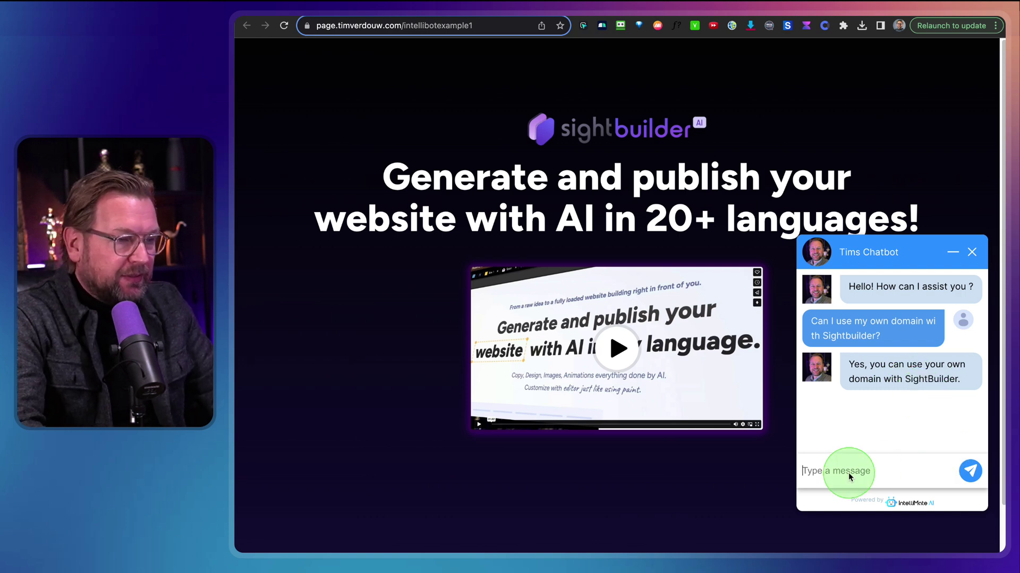
type("Is host")
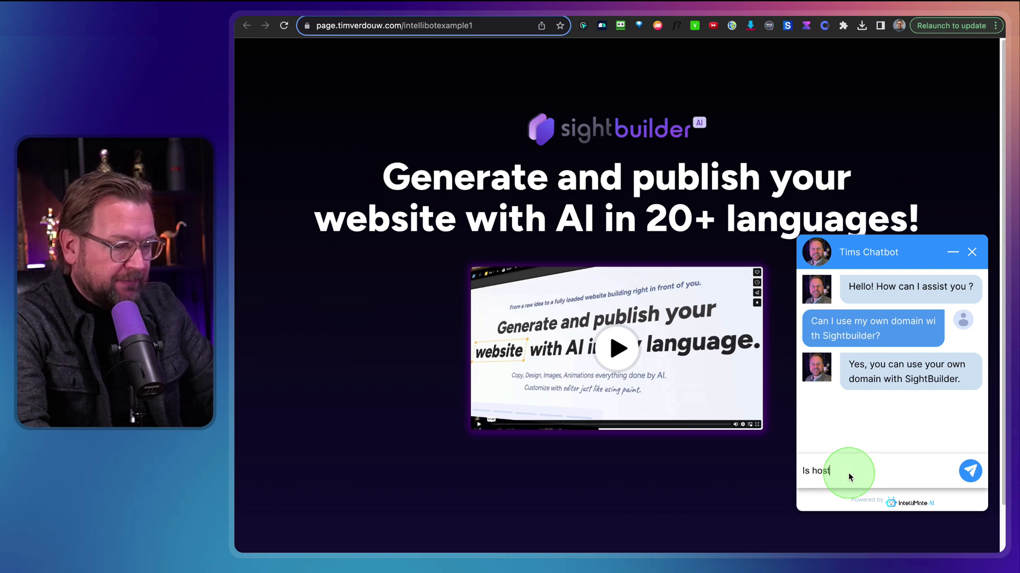
type("ing included?")
key("Return")
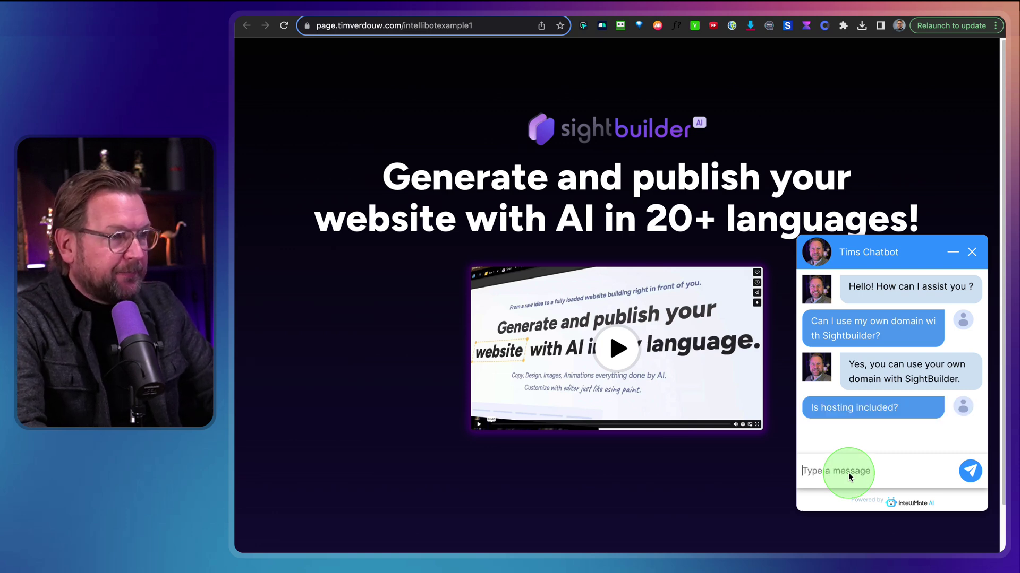
scroll(872, 444, "down", 2)
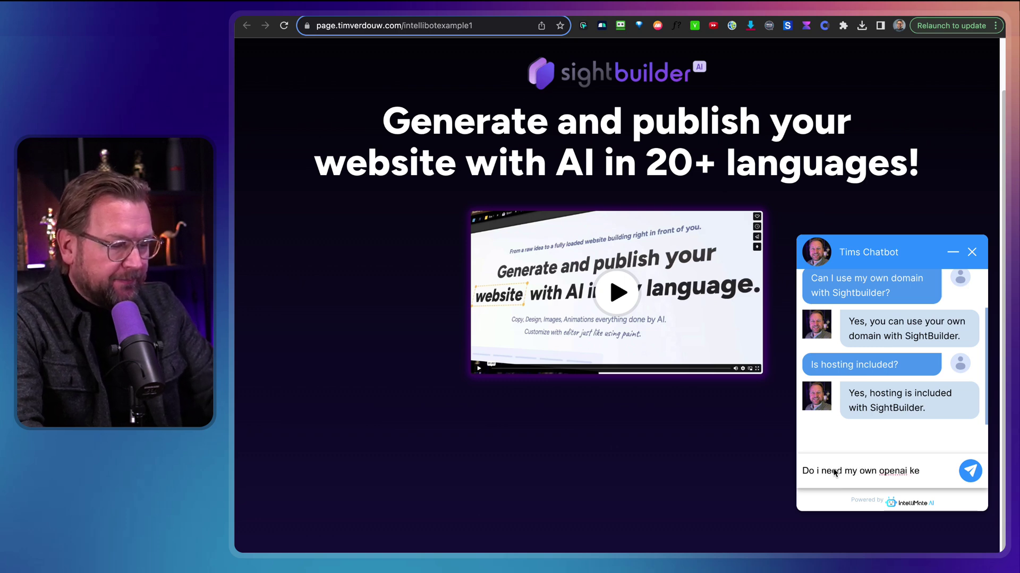
left_click(833, 469)
key("Return")
left_click(940, 435)
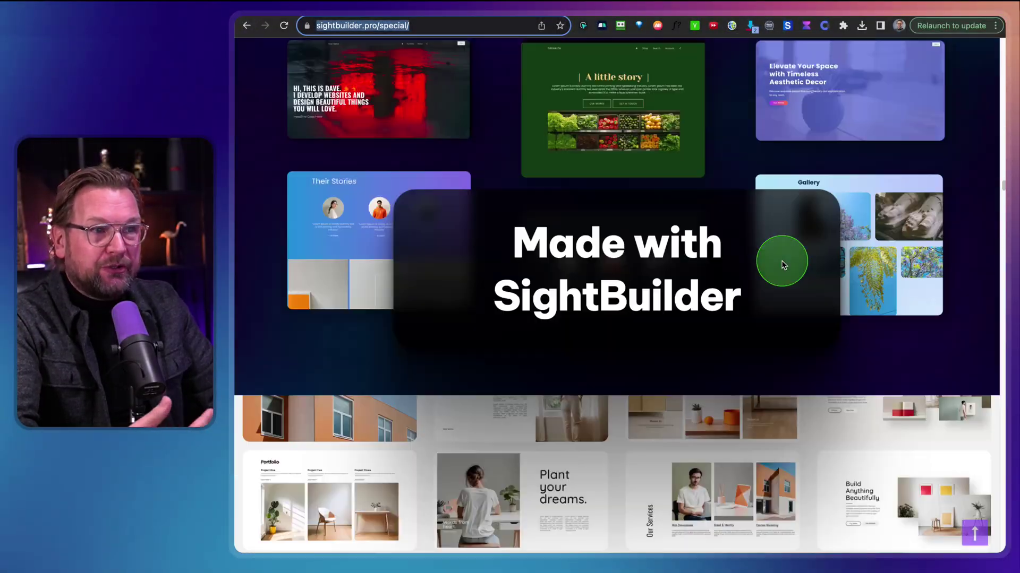
scroll(783, 264, "down", 20)
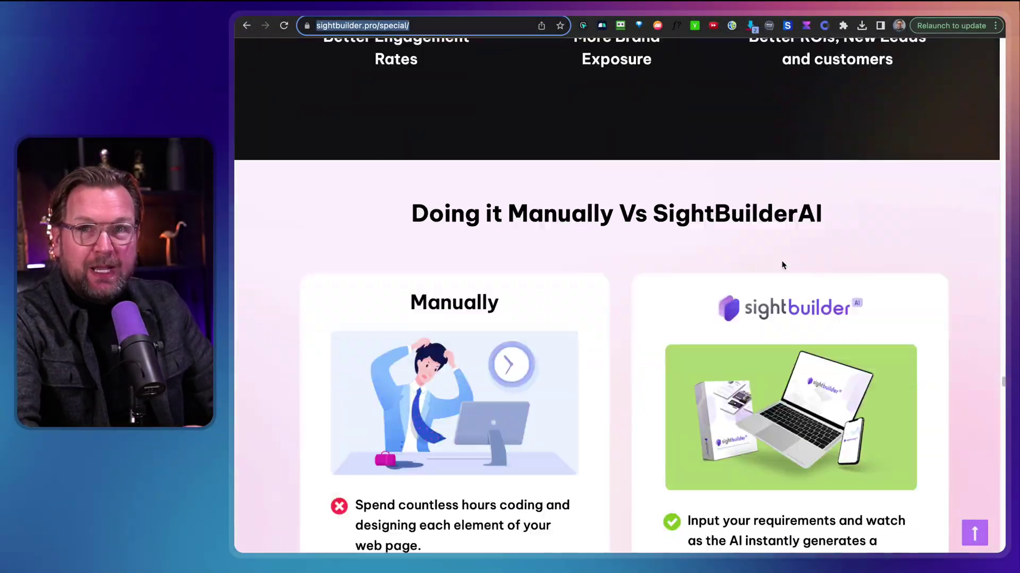
scroll(782, 260, "down", 20)
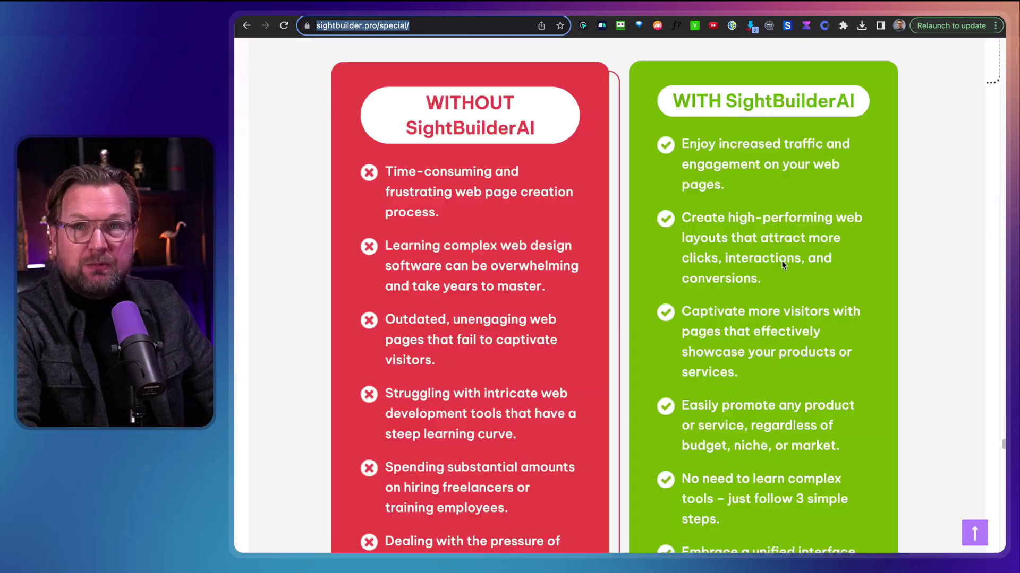
scroll(781, 260, "up", 20)
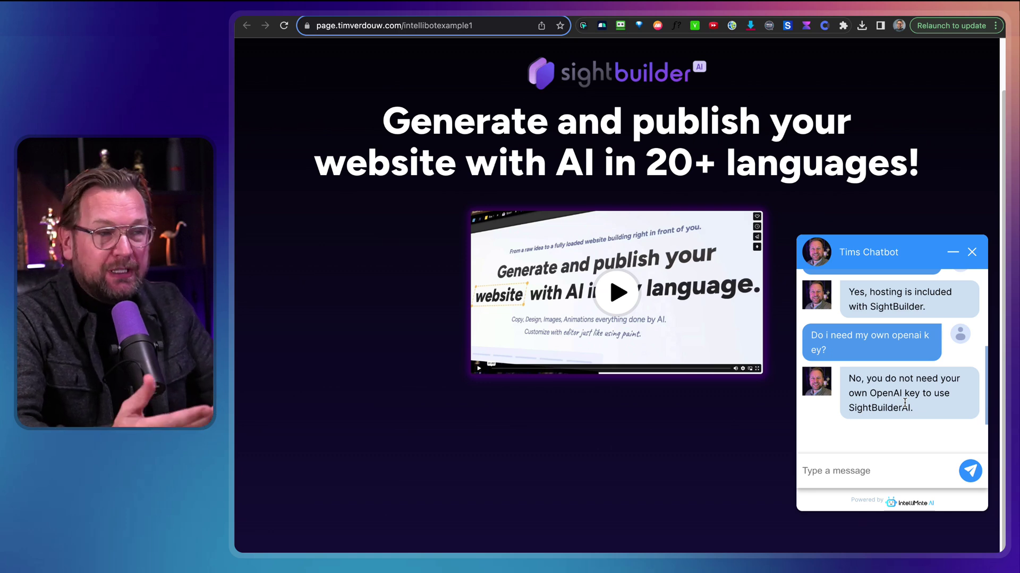
Ask the chatbot about autoresponder connections and 'SSl included?'
left_click(875, 478)
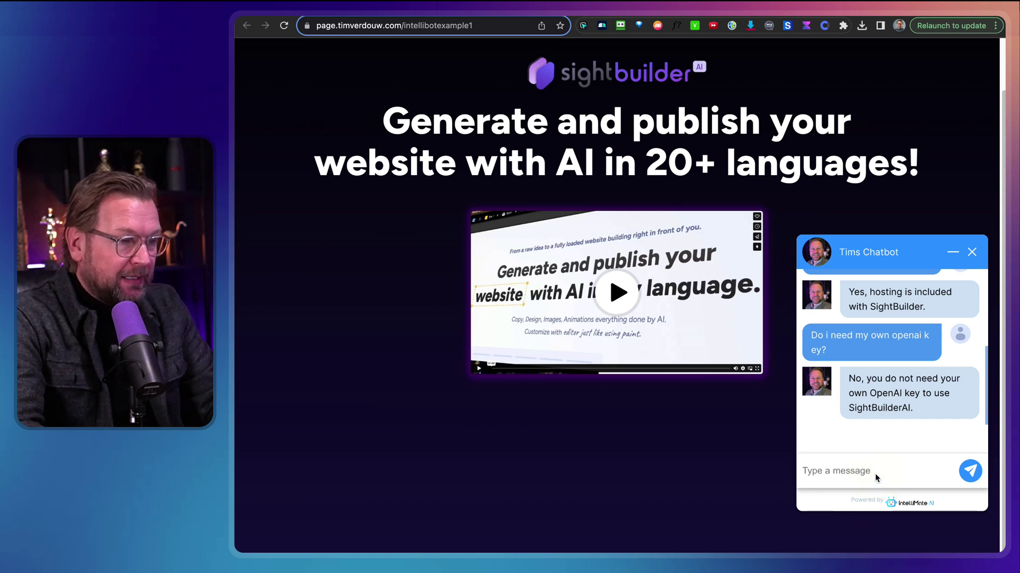
type("Can i")
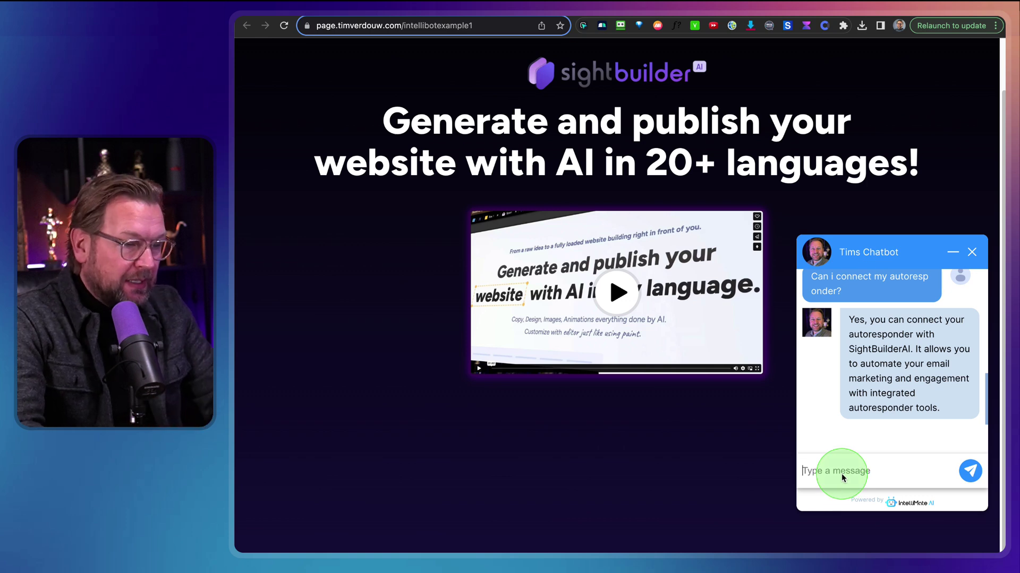
type("SSl in")
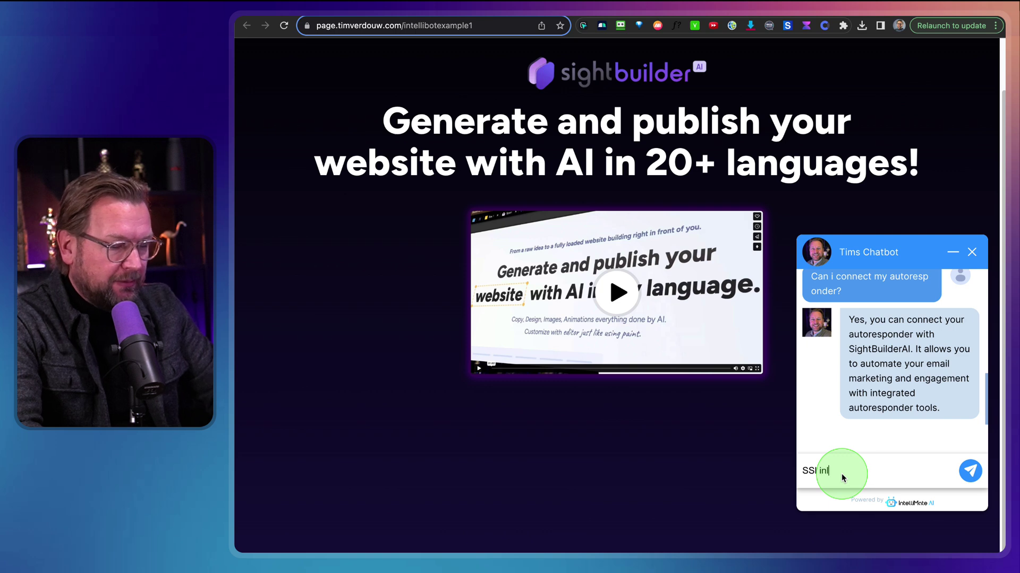
type("cluded?")
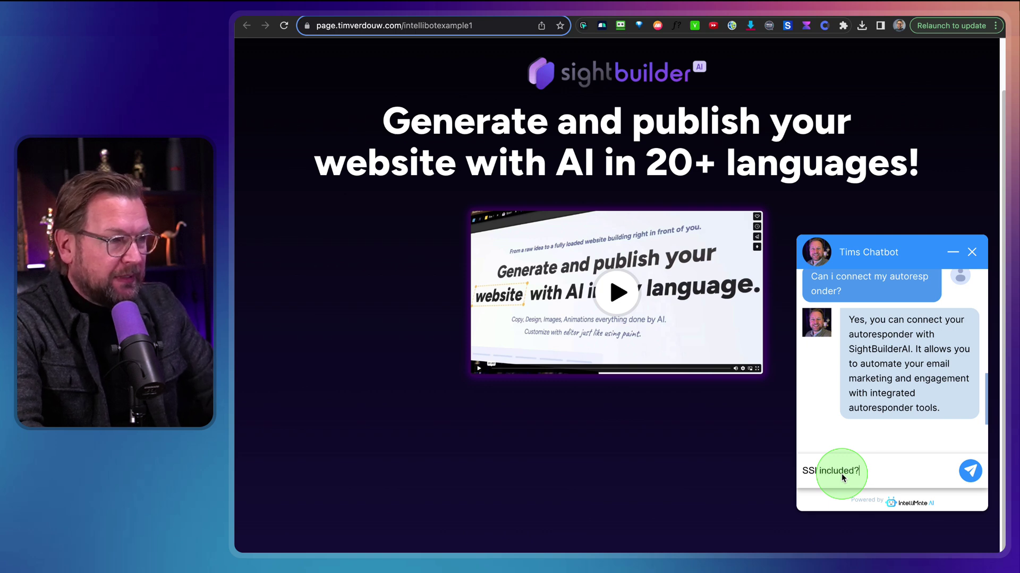
key("Return")
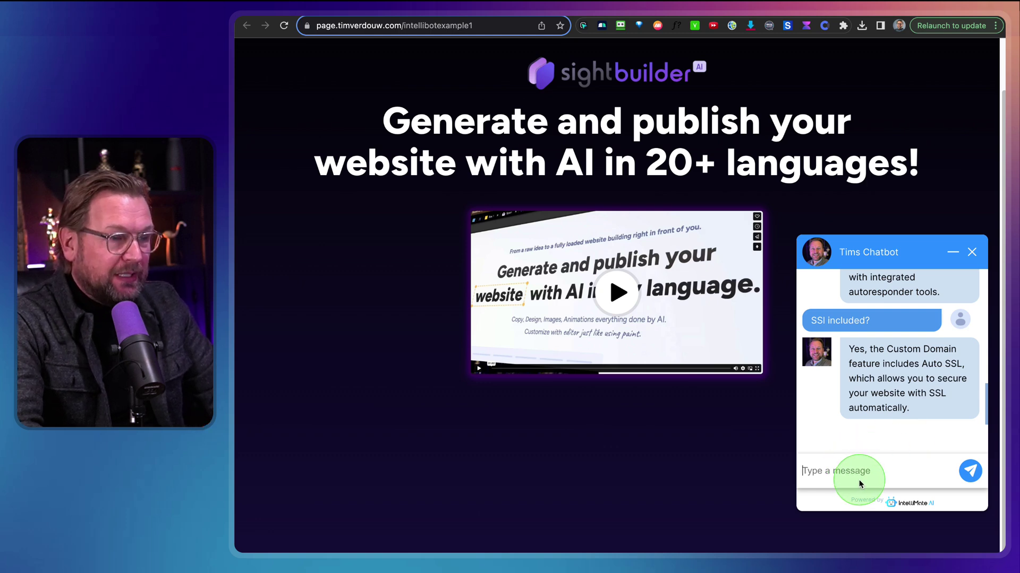
Ask 'Can I use it for clients?' and scroll through the reply
type("Can I use")
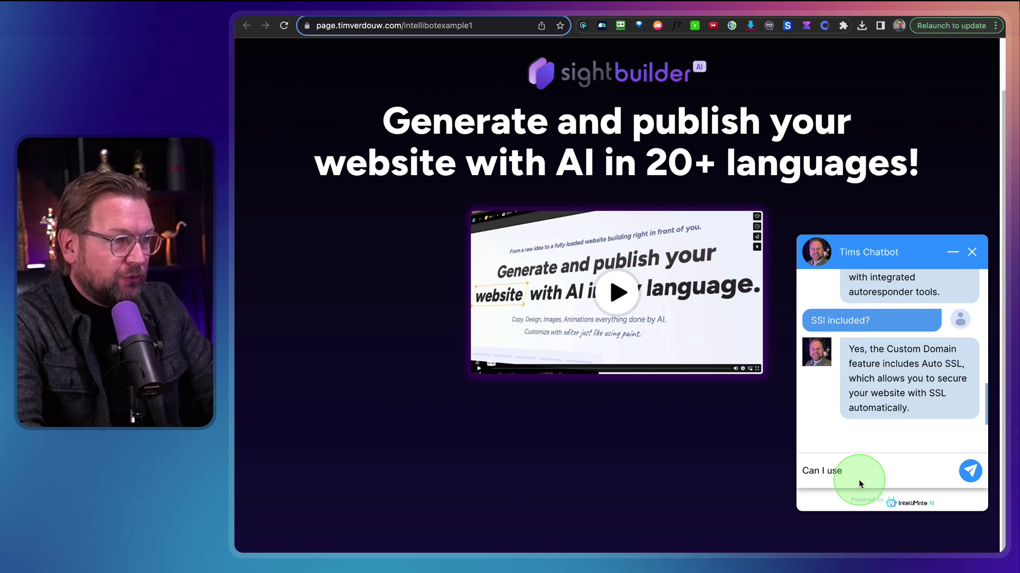
type(" it for clien")
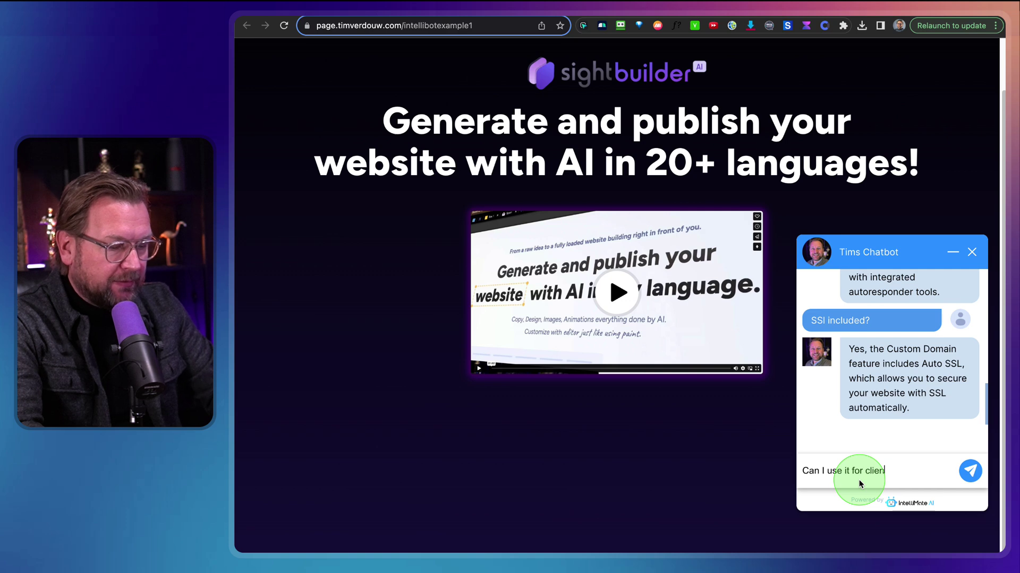
type("ts?")
key("Return")
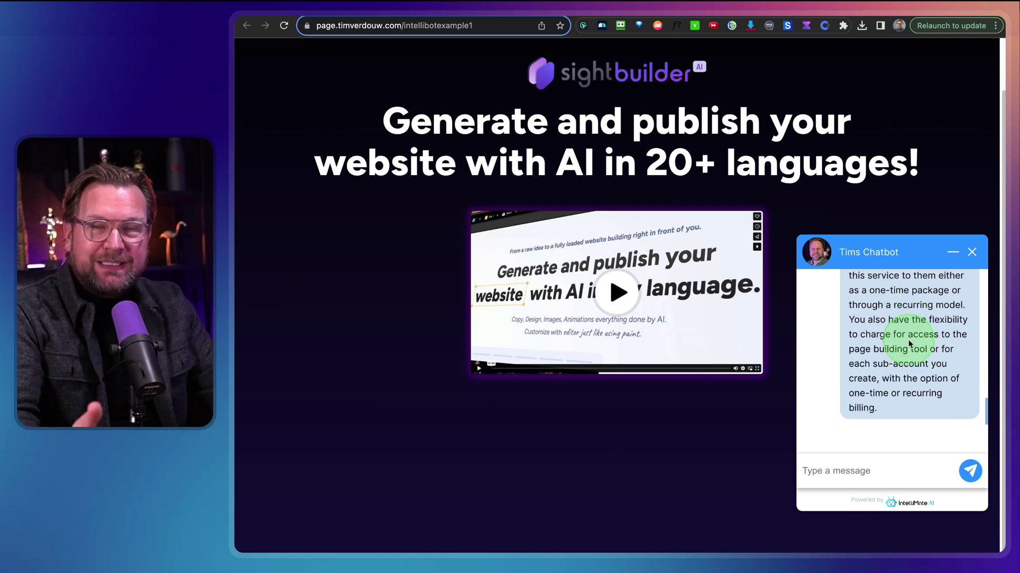
scroll(909, 344, "up", 5)
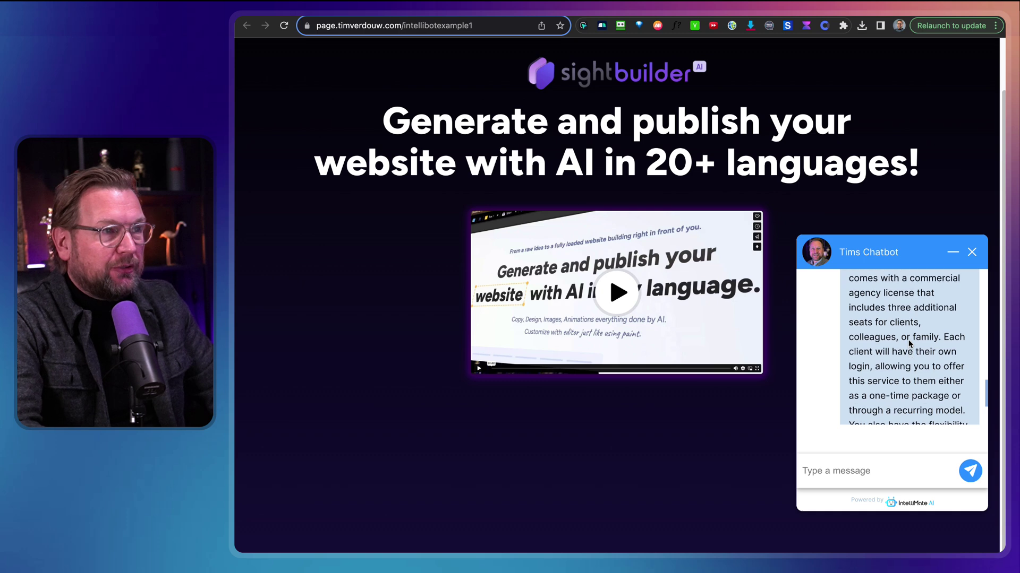
scroll(909, 344, "down", 3)
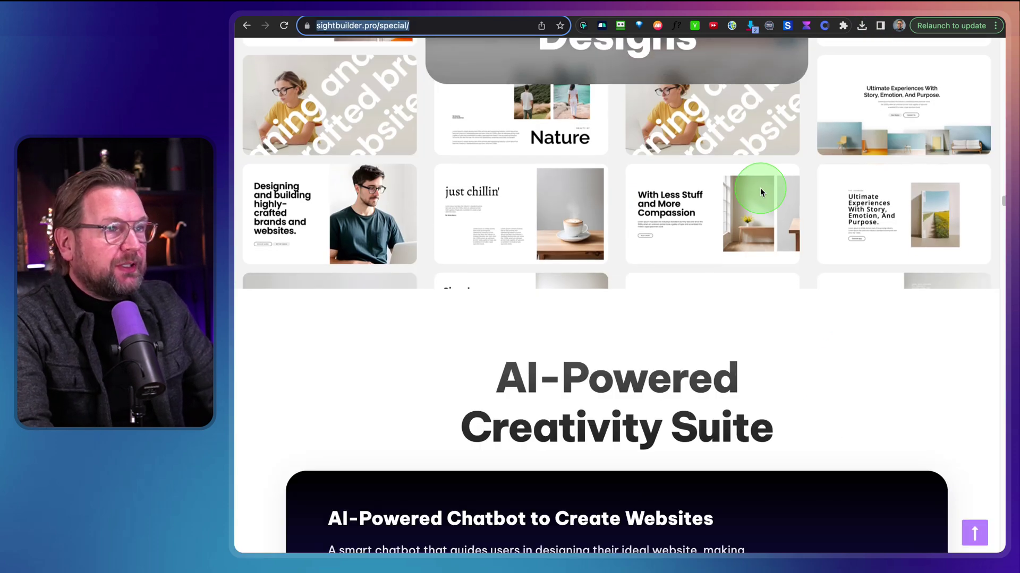
Search the sales page for 'family' to find the three-seat Commercial License paragraph
scroll(760, 187, "up", 5)
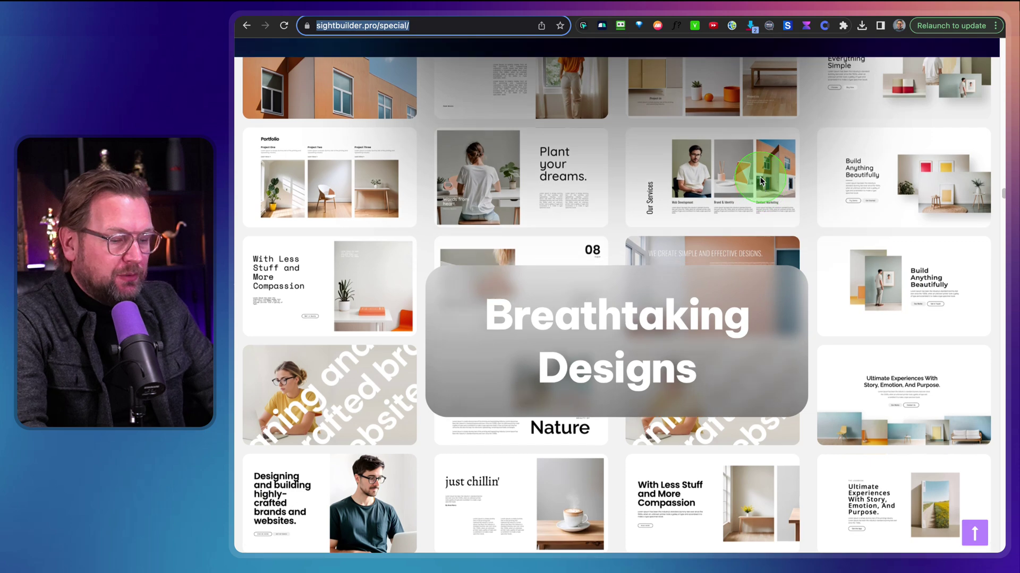
key("super+f")
type("f")
scroll(760, 180, "down", 3)
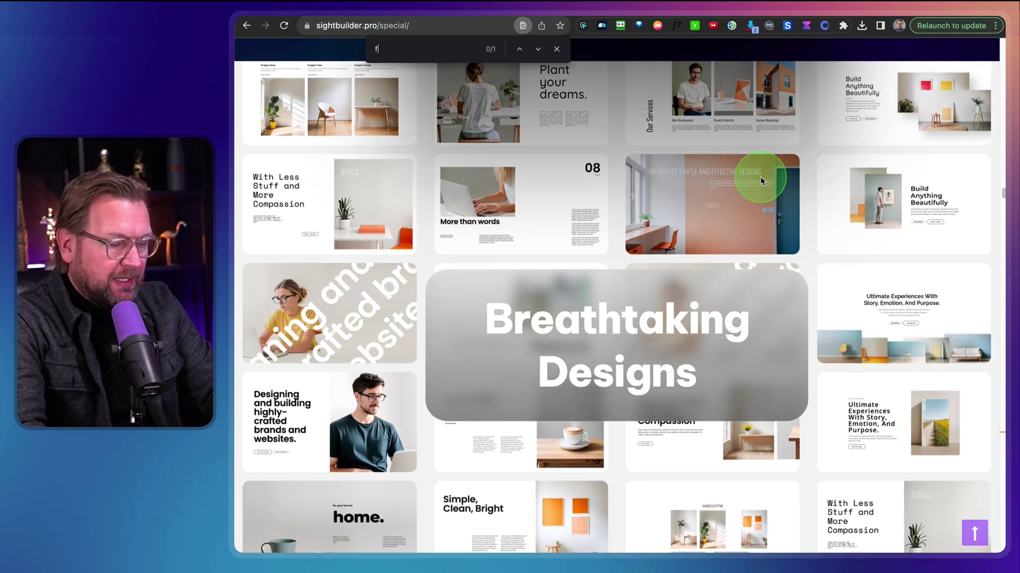
type("amily")
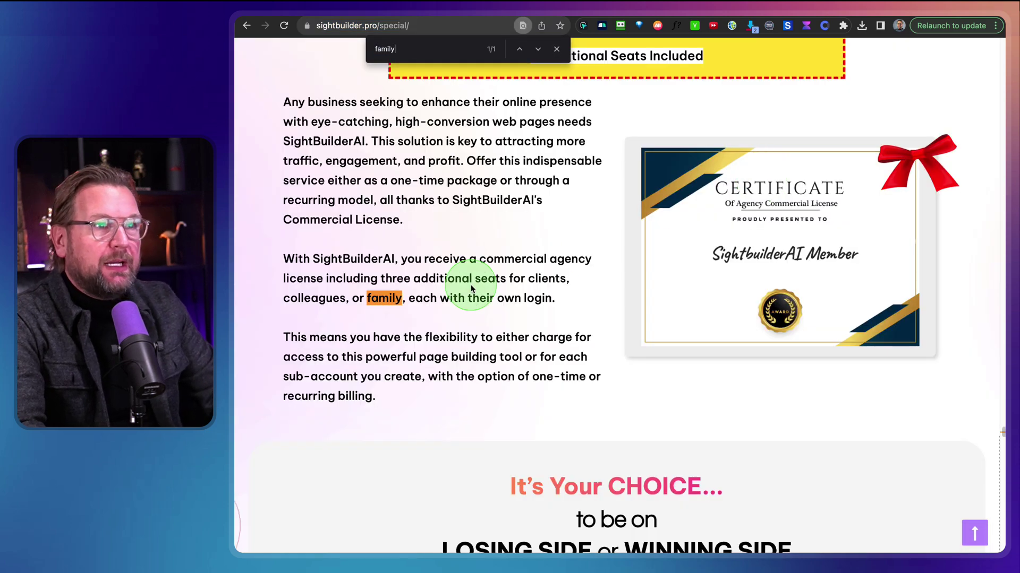
scroll(472, 284, "up", 2)
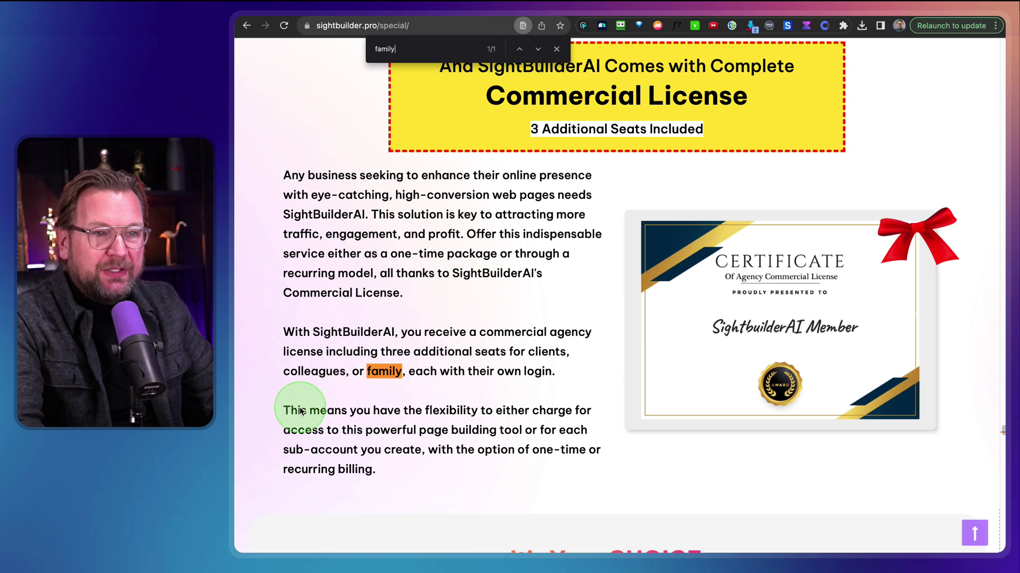
key("ctrl+alt+z")
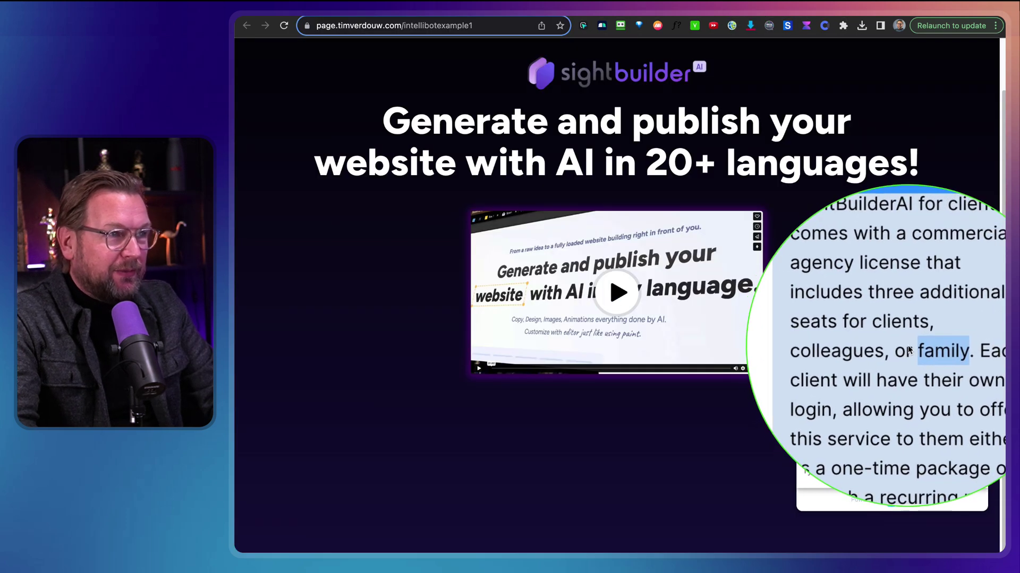
Scroll the chat widget down to the end of the client-use reply
scroll(936, 356, "down", 3)
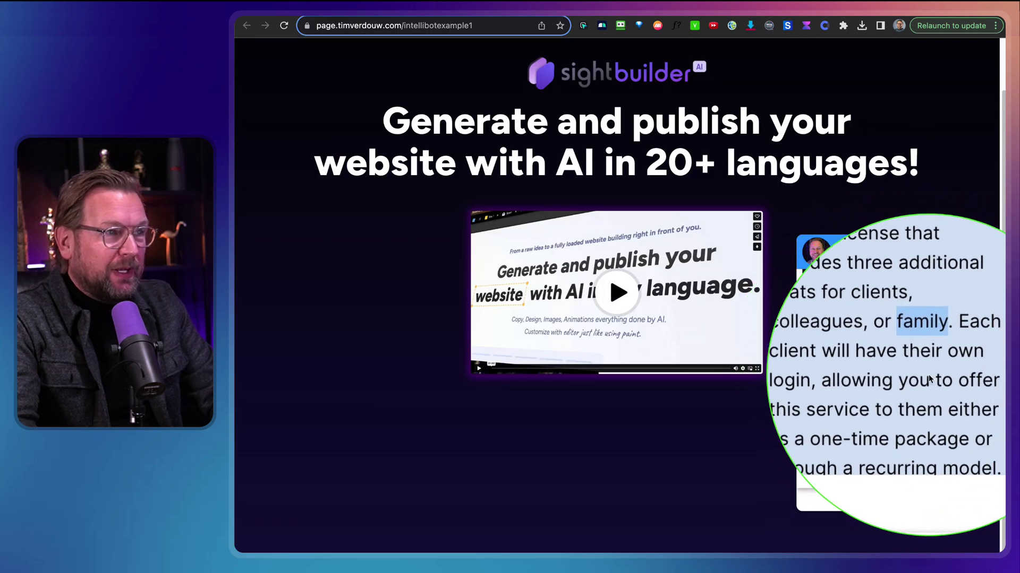
scroll(920, 383, "down", 2)
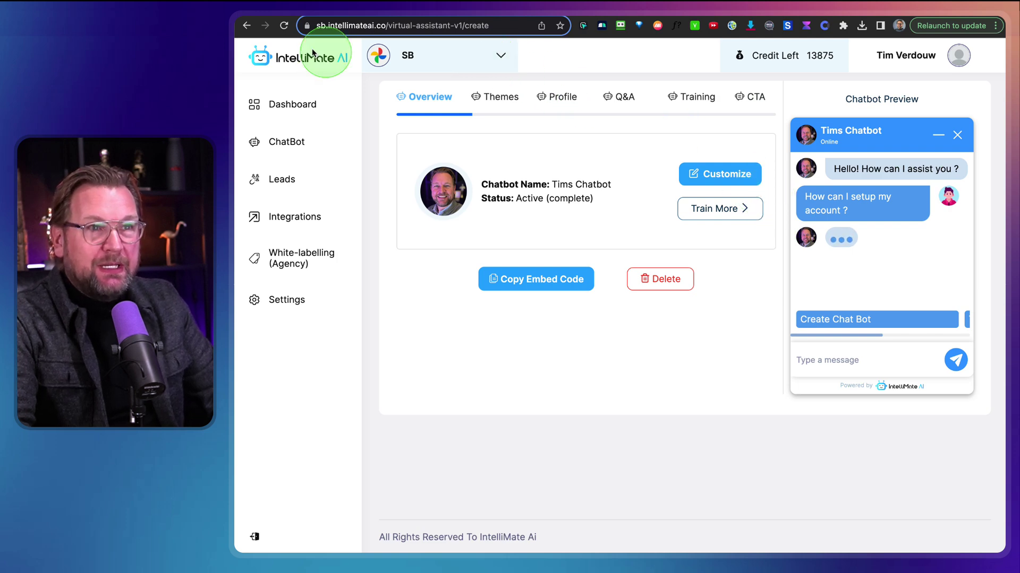
mouse_move(240, 49)
left_mouse_down()
mouse_move(604, 326)
mouse_move(987, 451)
left_mouse_up()
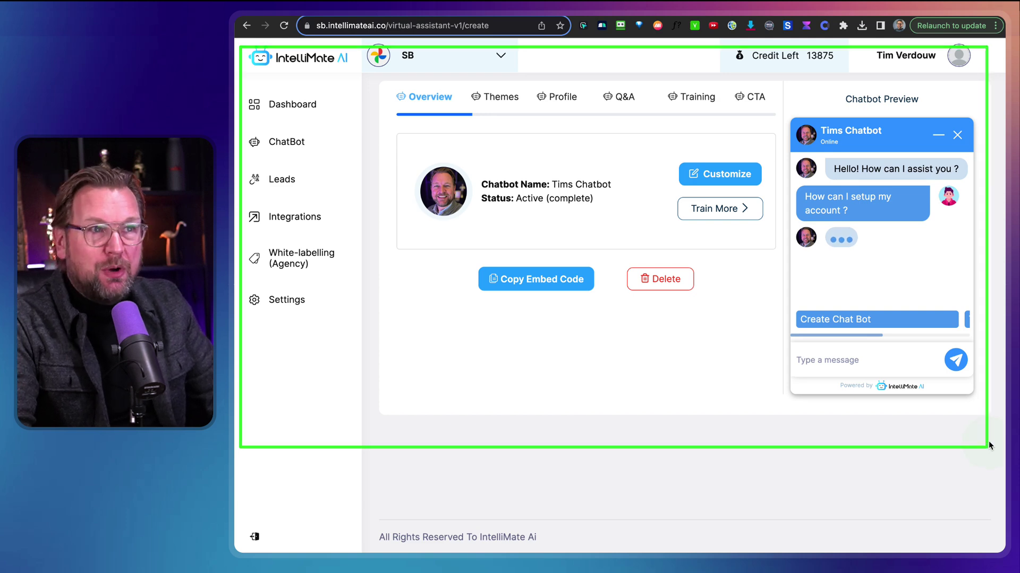
left_click(501, 56)
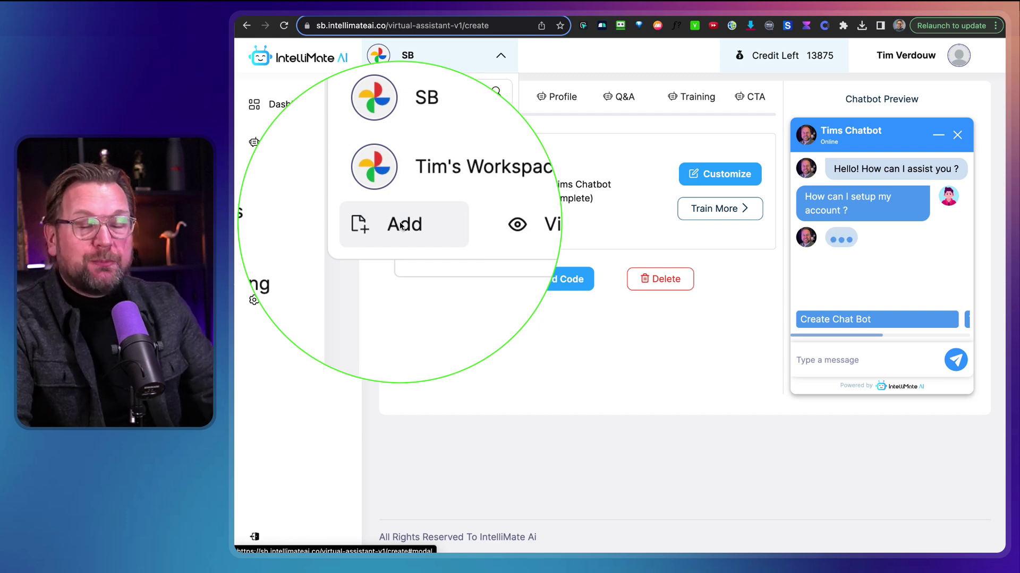
left_click(464, 378)
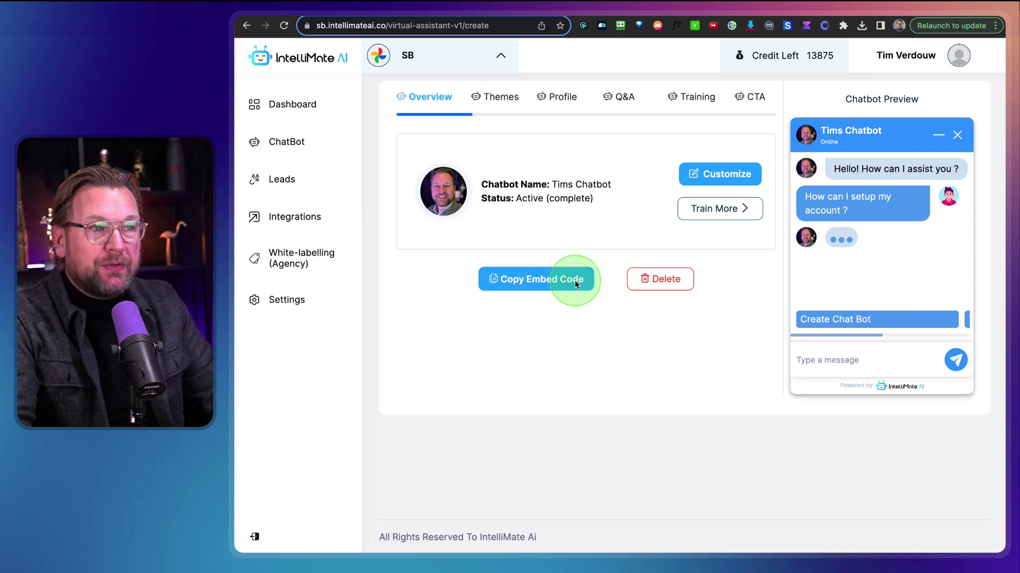
Preview the pink, orange and light-blue themes, then keep dark blue and save it
left_click(706, 178)
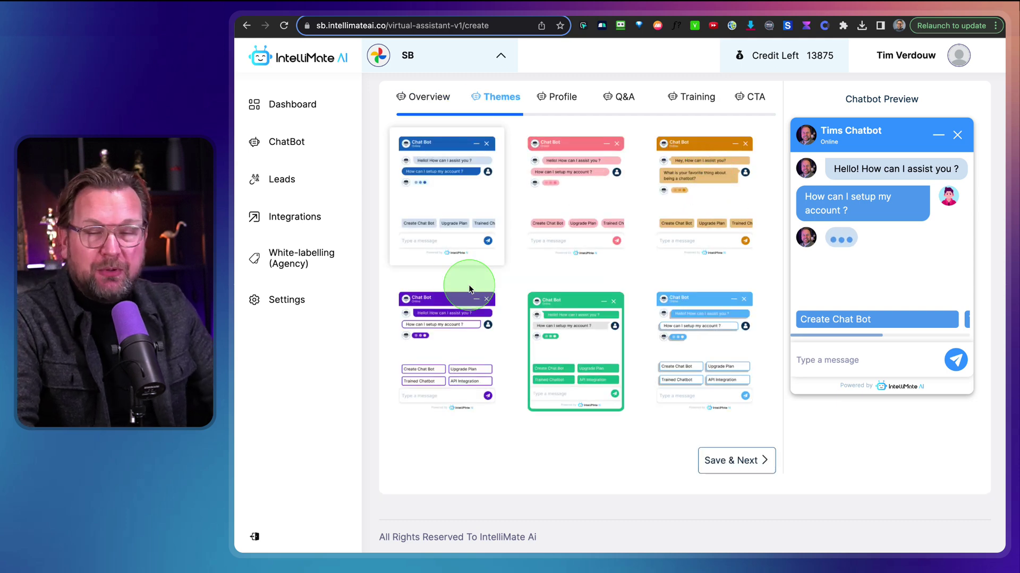
left_click(560, 182)
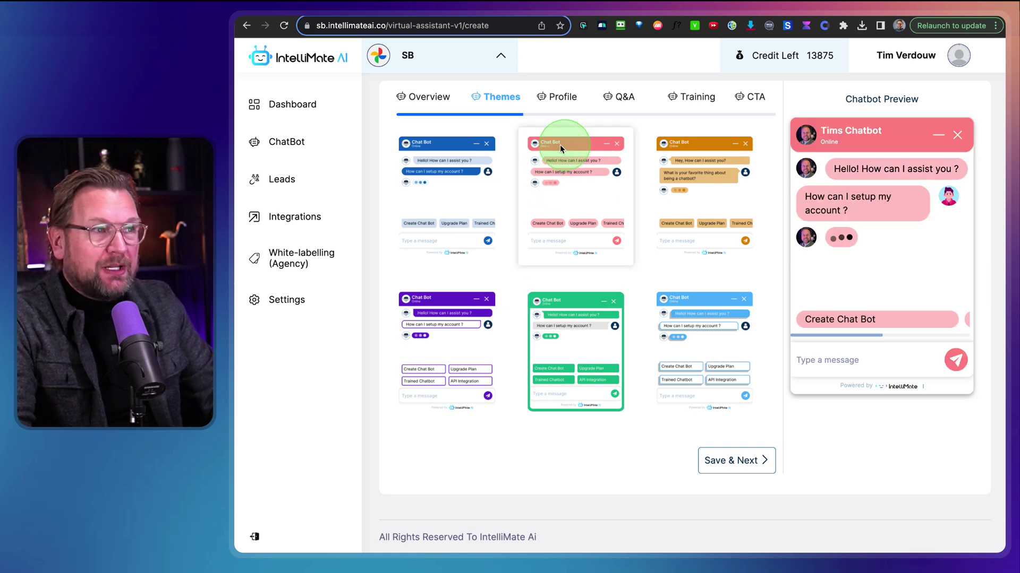
left_click(674, 221)
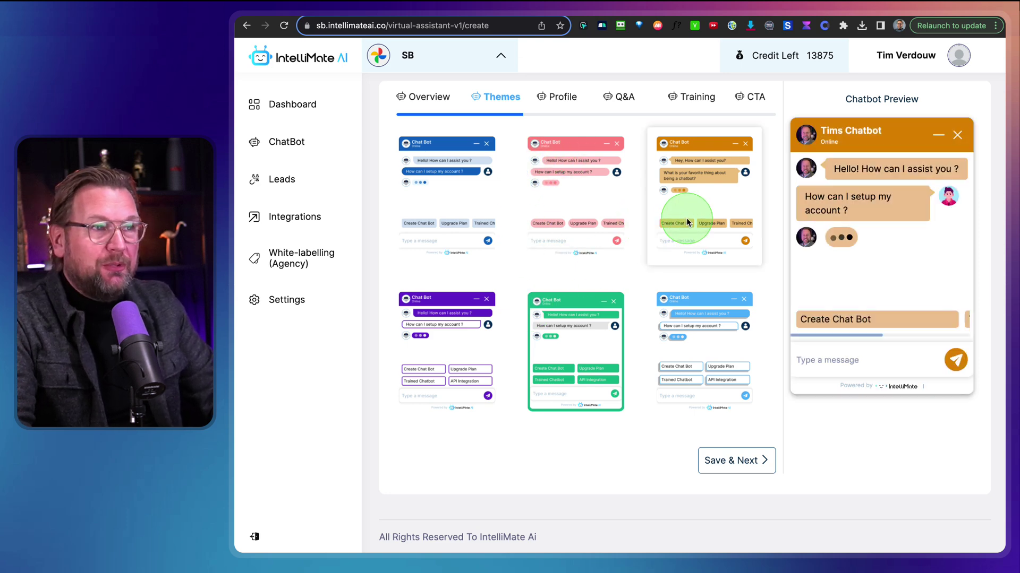
left_click(701, 352)
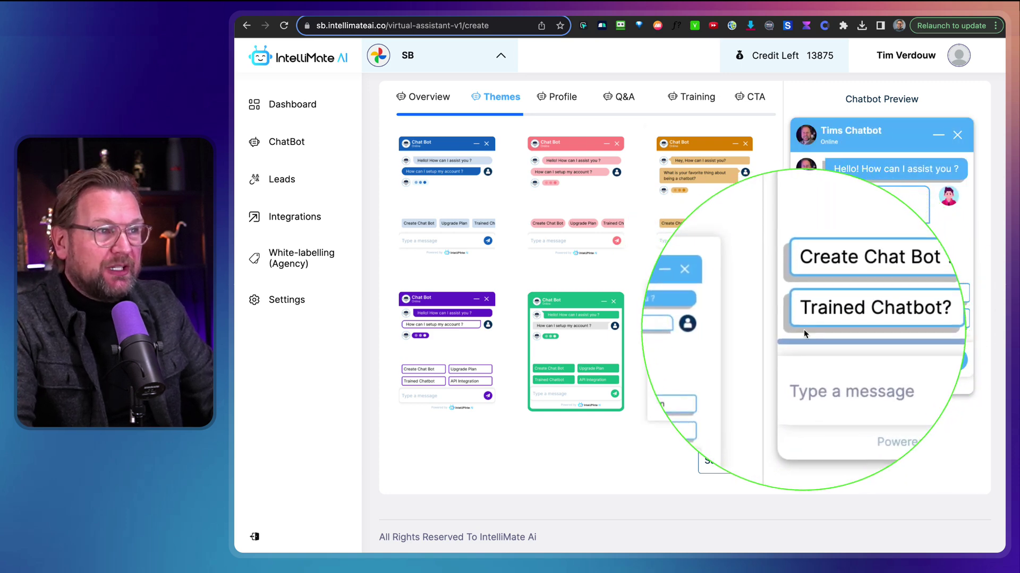
left_click(481, 172)
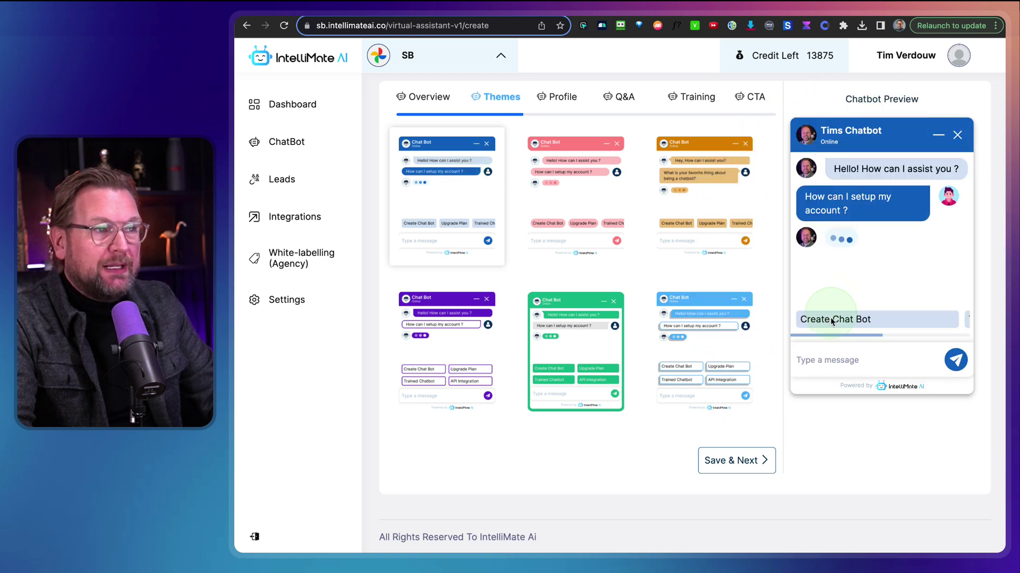
left_click(723, 463)
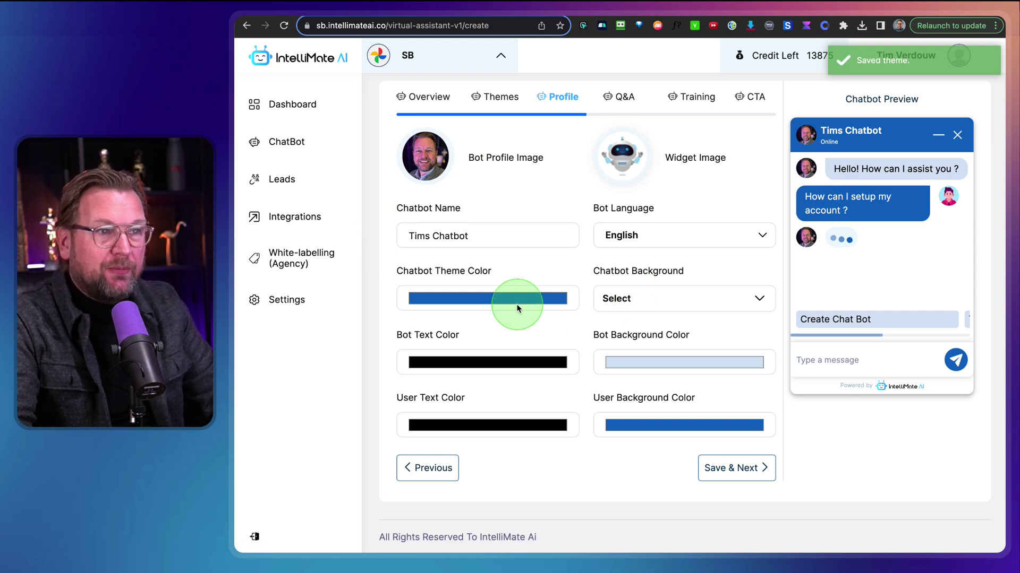
Adjust the theme colour and bot message background colour with the colour pickers
left_click(519, 299)
left_click_drag(514, 402, 506, 400)
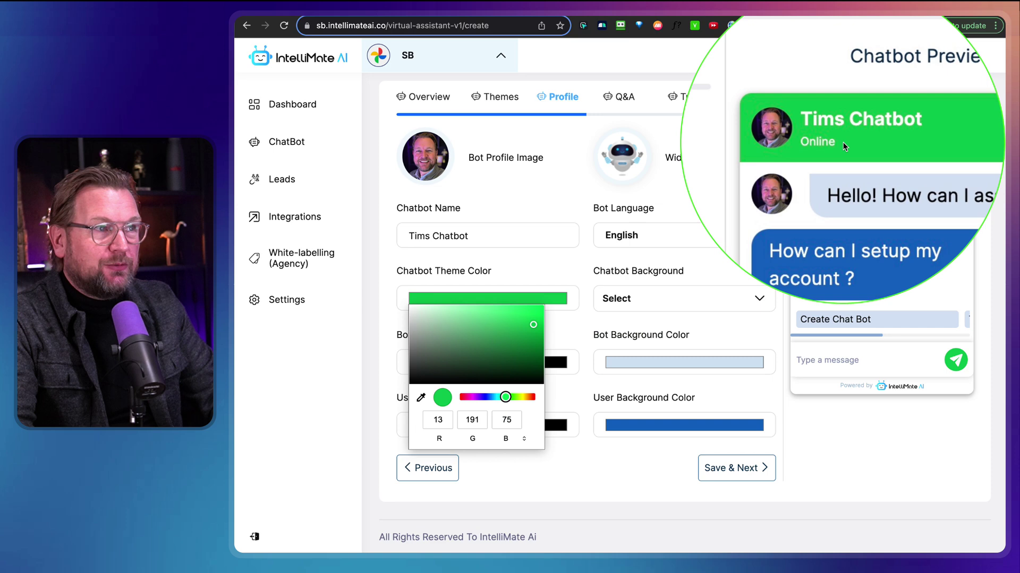
left_click(610, 325)
left_click(636, 360)
left_click_drag(660, 404, 739, 357)
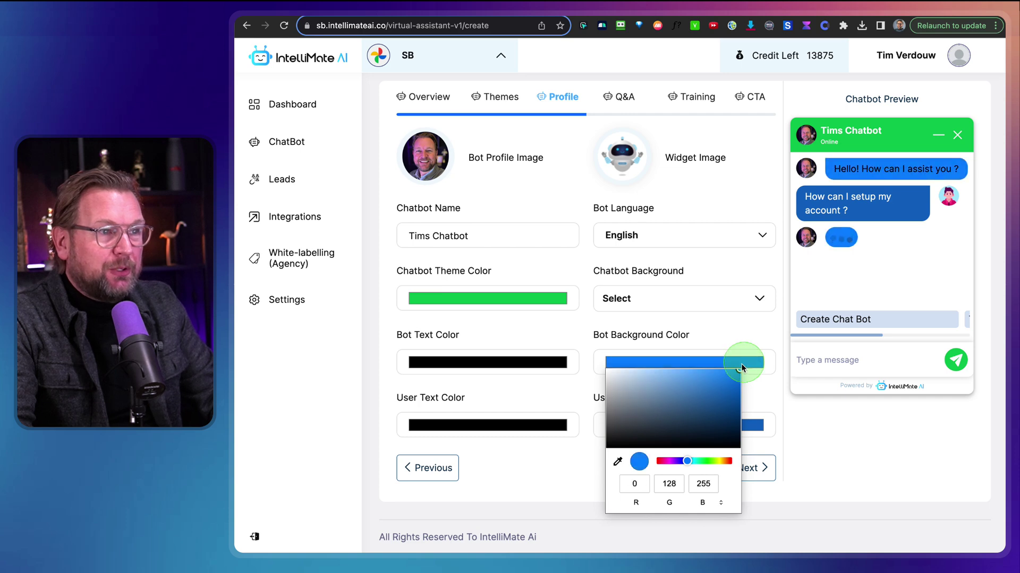
left_click(698, 462)
left_click_drag(697, 463, 701, 463)
left_click(708, 266)
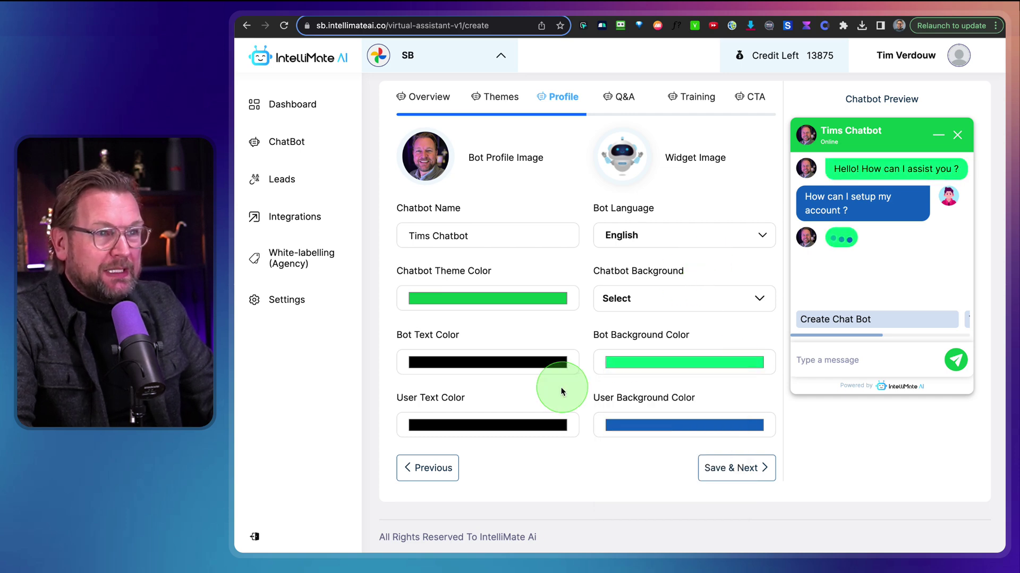
Make the user message background a deeper blue
left_click(635, 429)
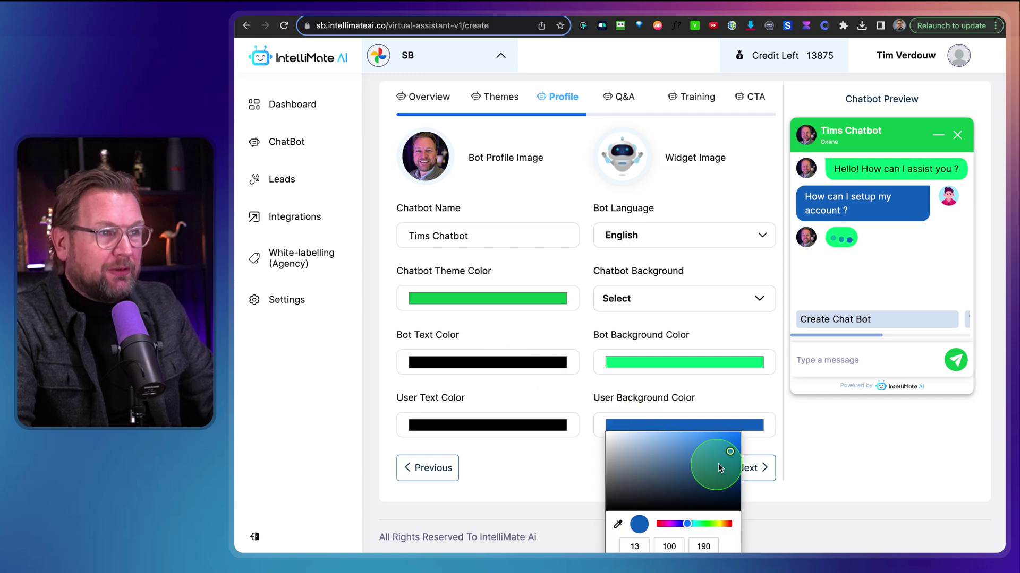
mouse_move(728, 461)
left_mouse_down()
mouse_move(717, 446)
mouse_move(669, 441)
mouse_move(679, 433)
left_mouse_up()
left_click(686, 525)
left_click_drag(686, 526, 683, 525)
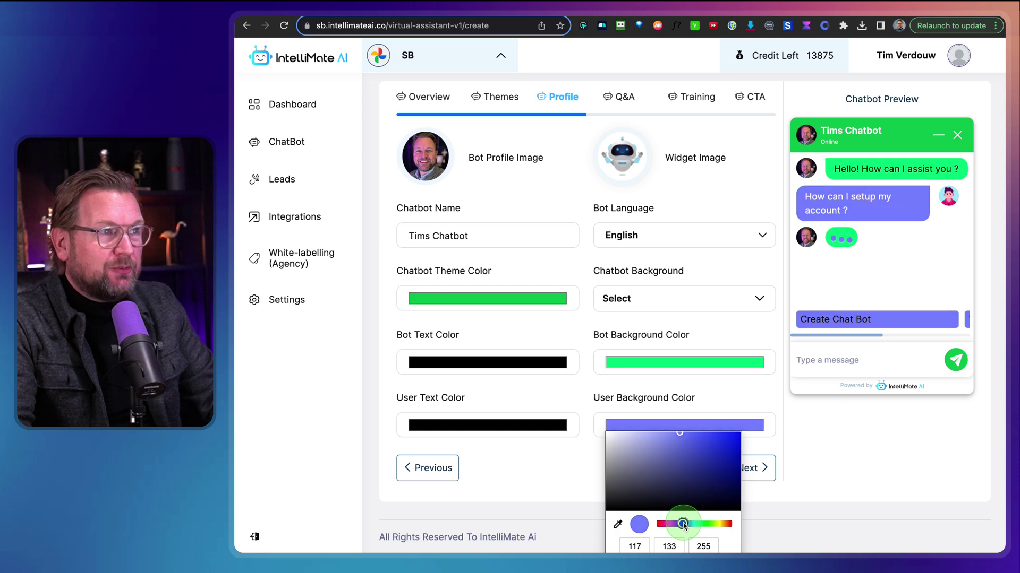
left_click_drag(676, 478, 692, 447)
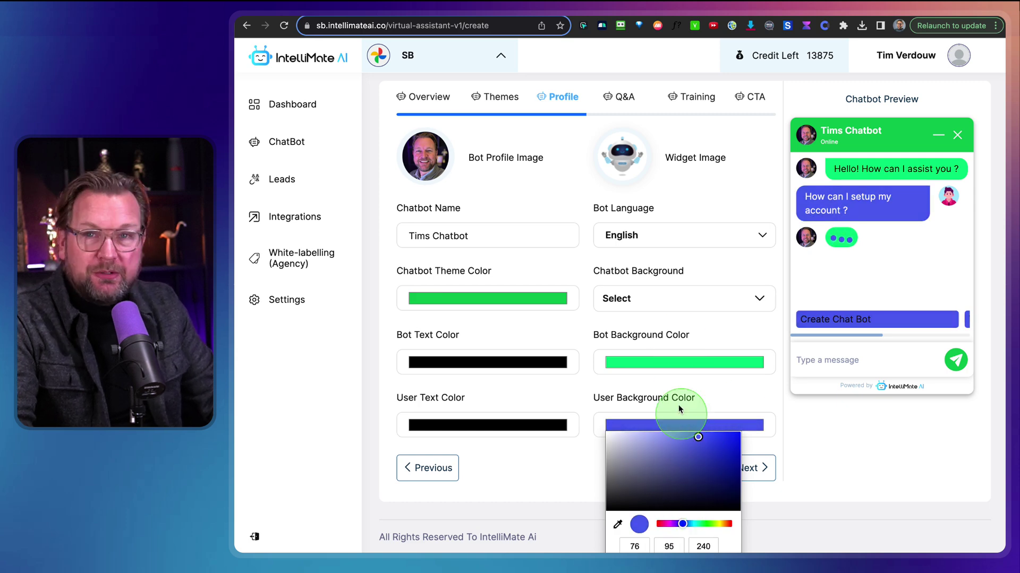
left_click(468, 331)
Keep the bot text black, make the user text white, and save the profile
left_click(464, 363)
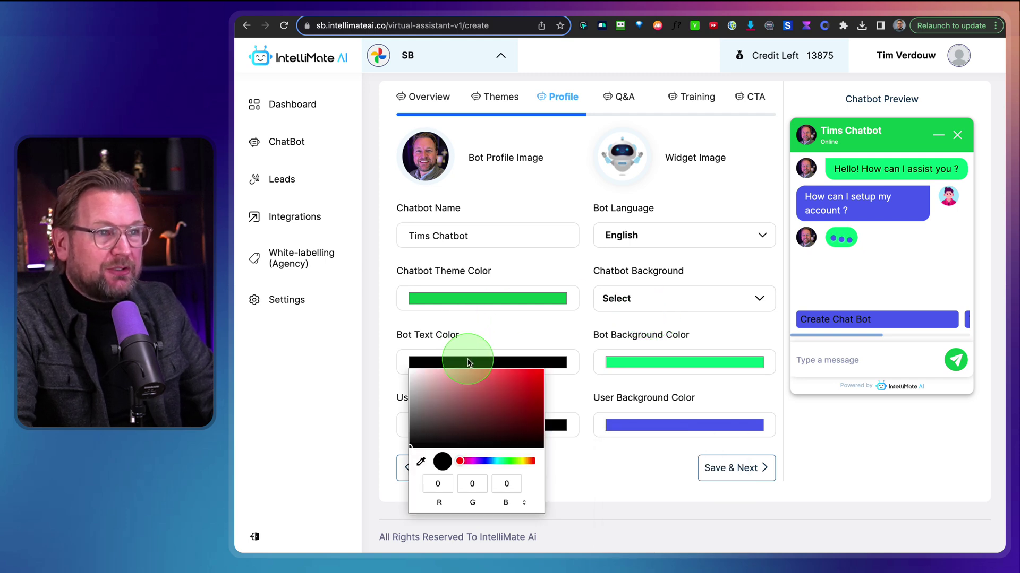
left_click_drag(436, 381, 530, 439)
left_click(531, 326)
left_click(697, 386)
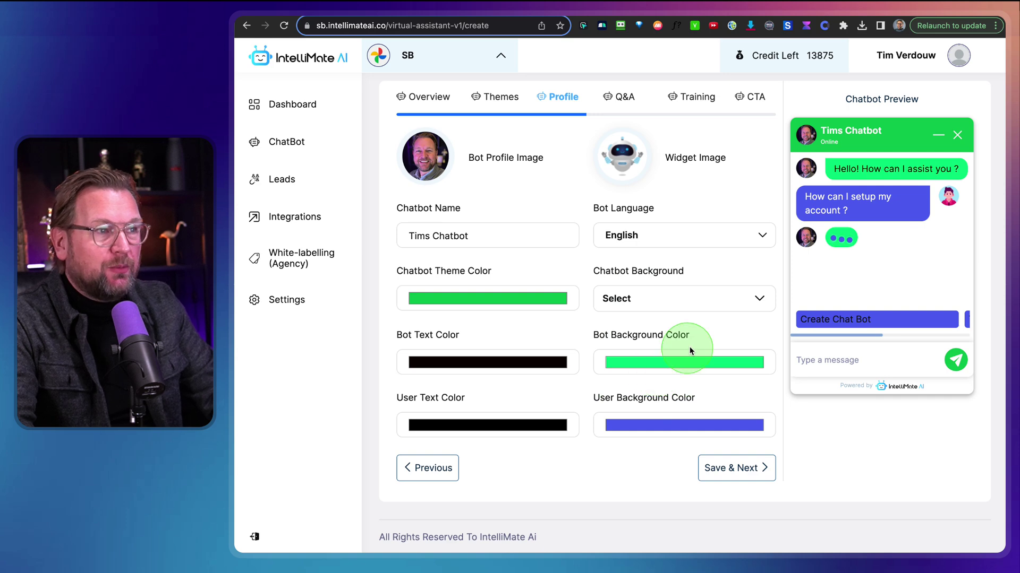
left_click(470, 428)
left_click_drag(469, 434, 409, 433)
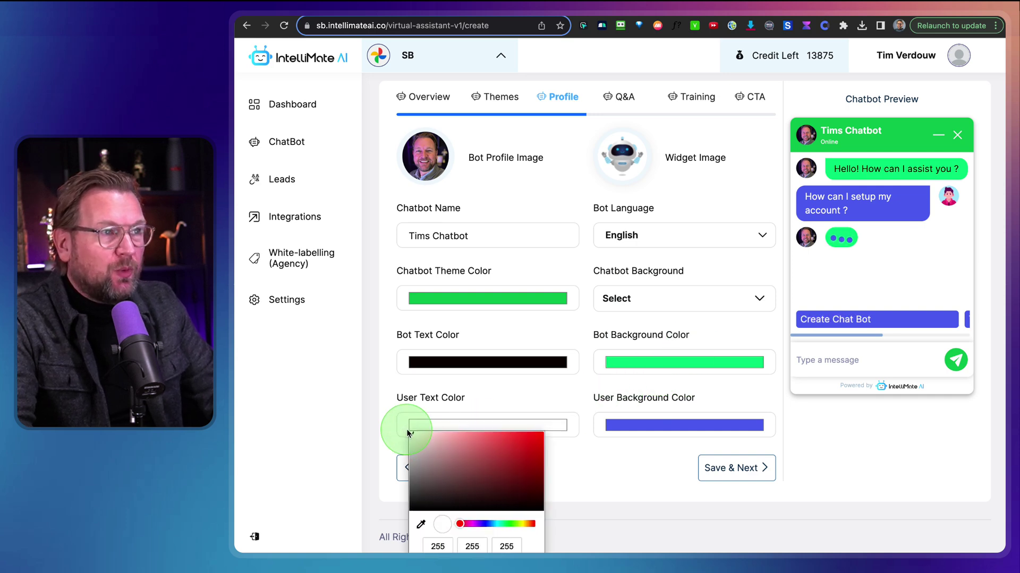
left_click(629, 342)
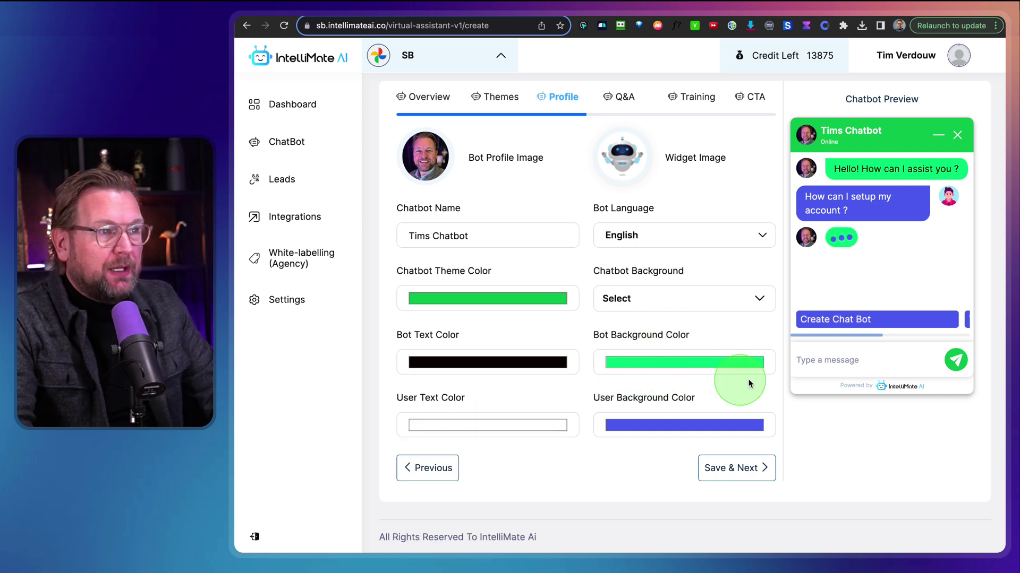
left_click(735, 470)
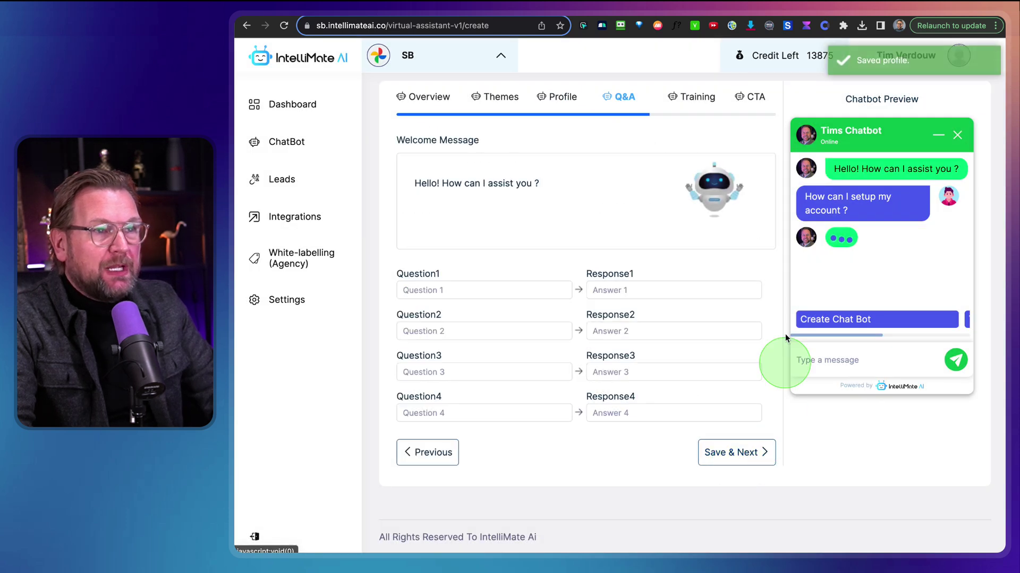
left_click(555, 297)
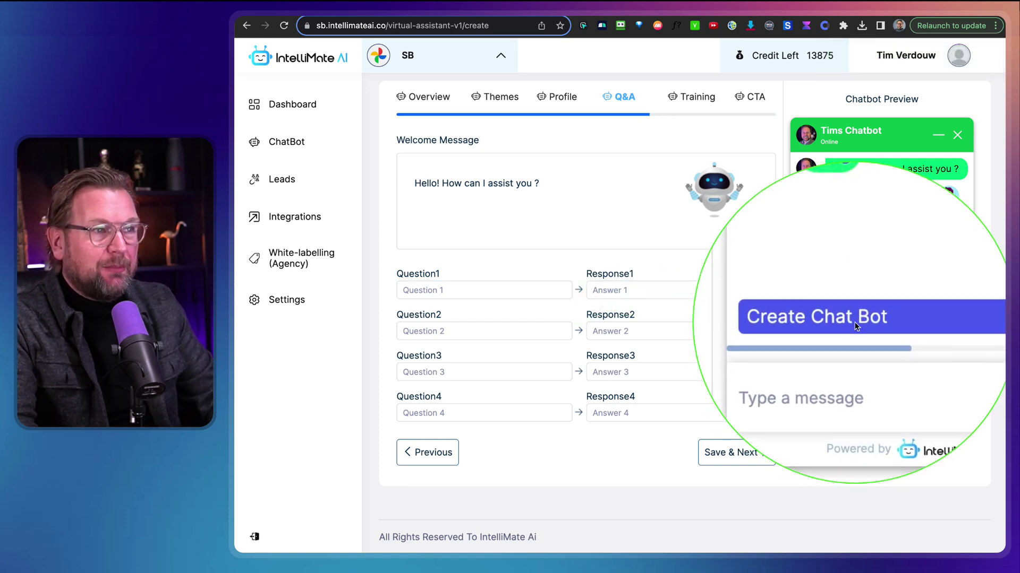
scroll(856, 323, "right", 5)
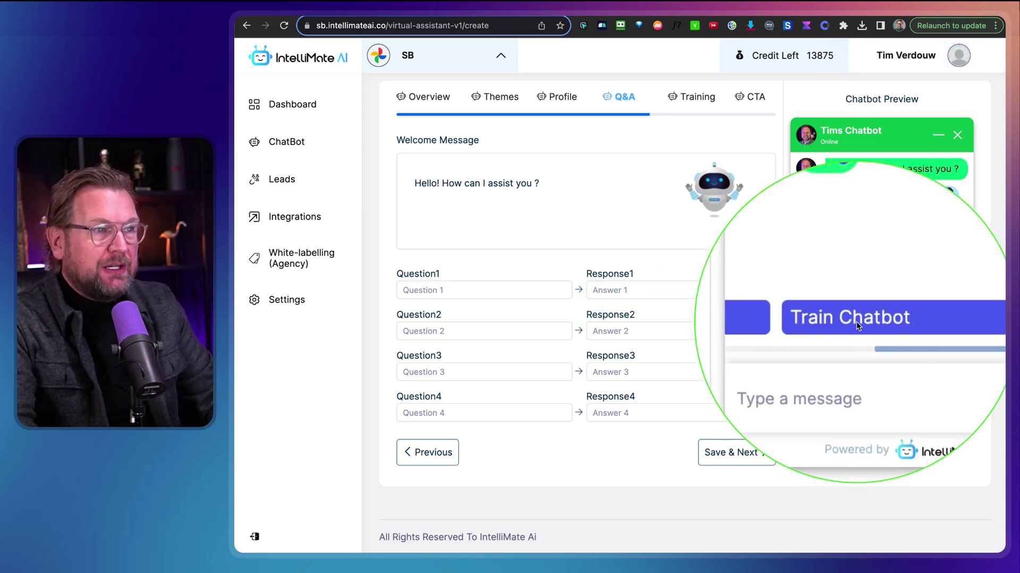
left_click_drag(857, 320, 796, 333)
left_click(461, 294)
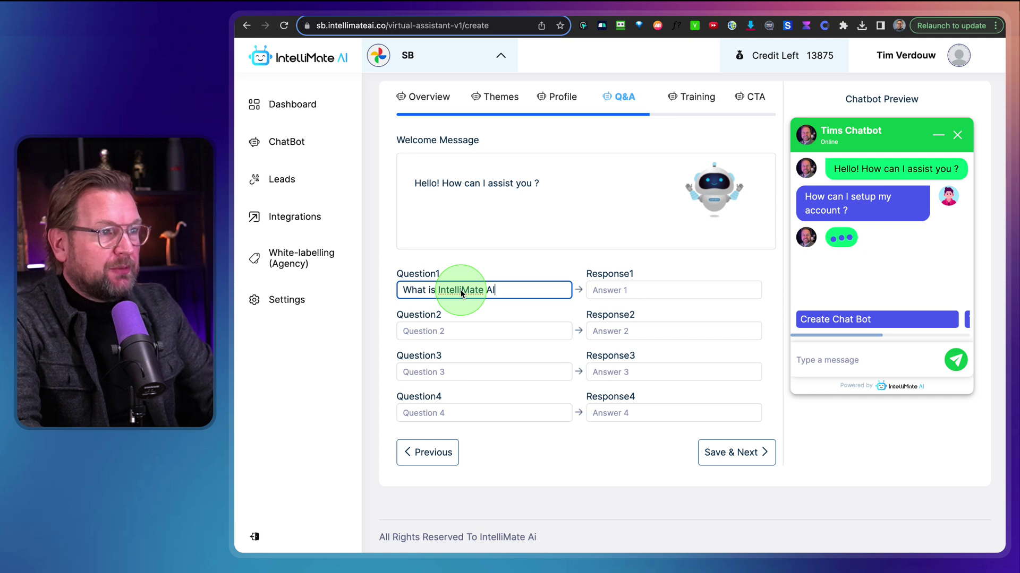
left_click(645, 297)
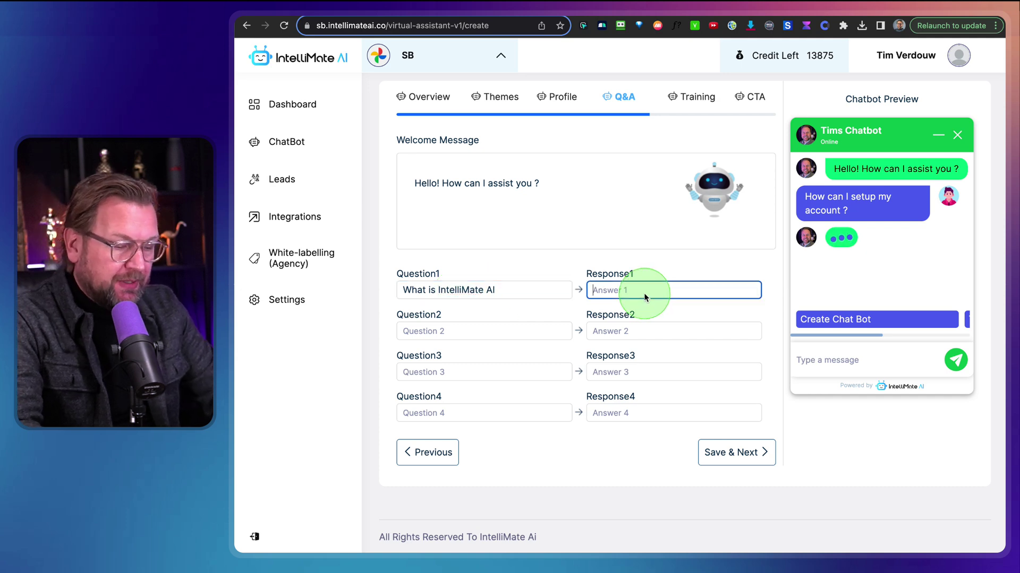
type("It's an ")
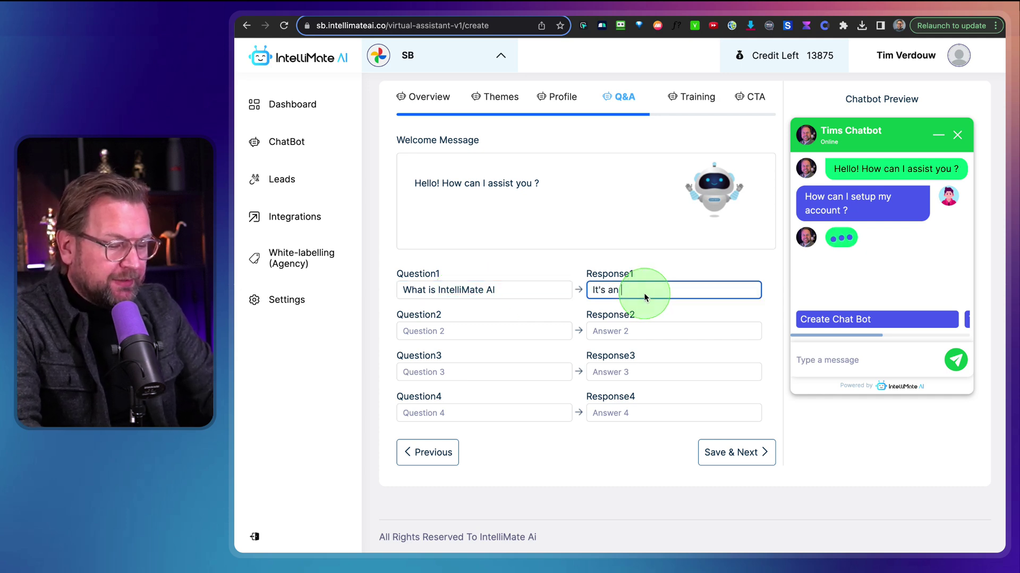
type("smart Ch")
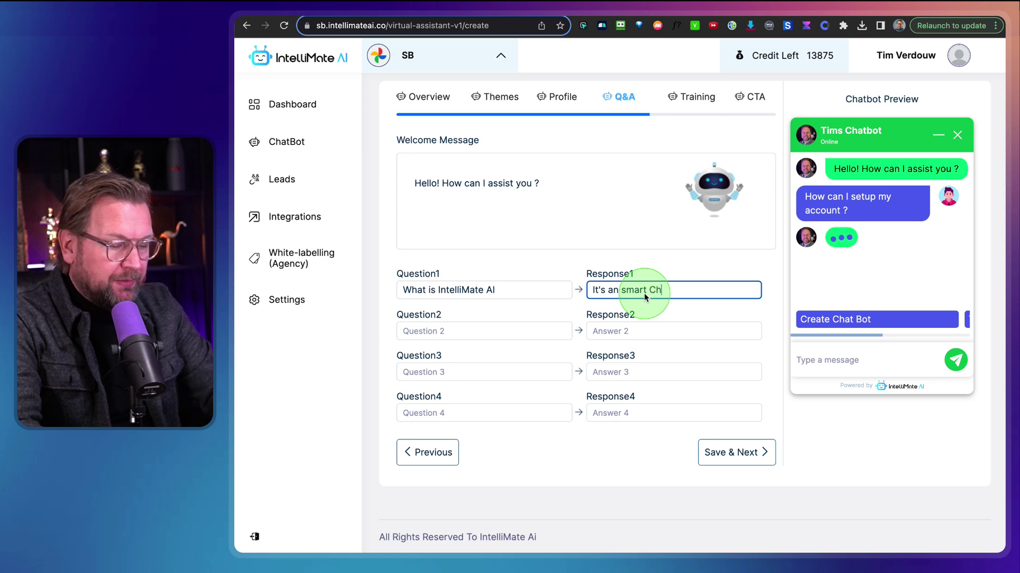
type("atbot")
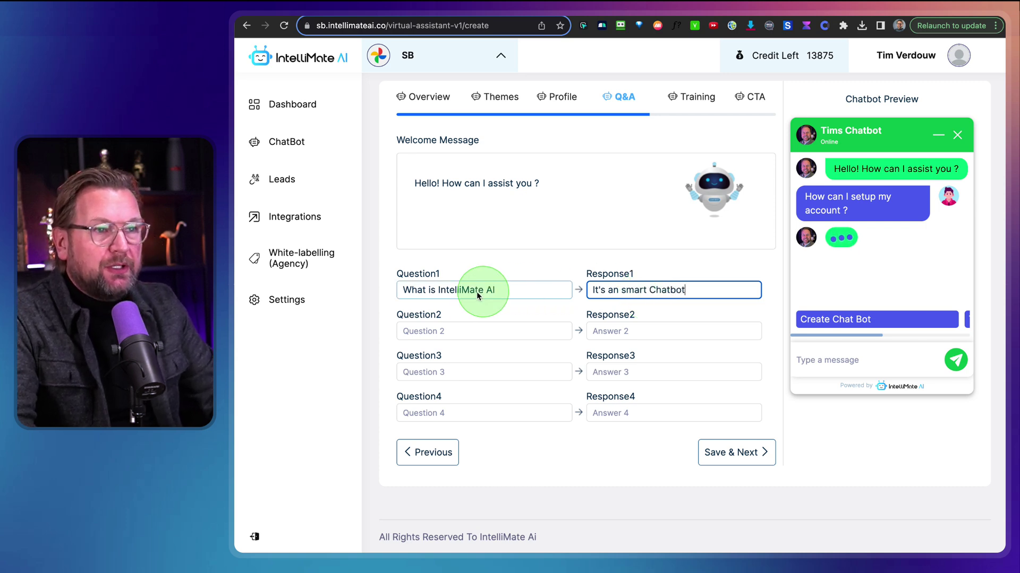
left_click_drag(818, 334, 808, 336)
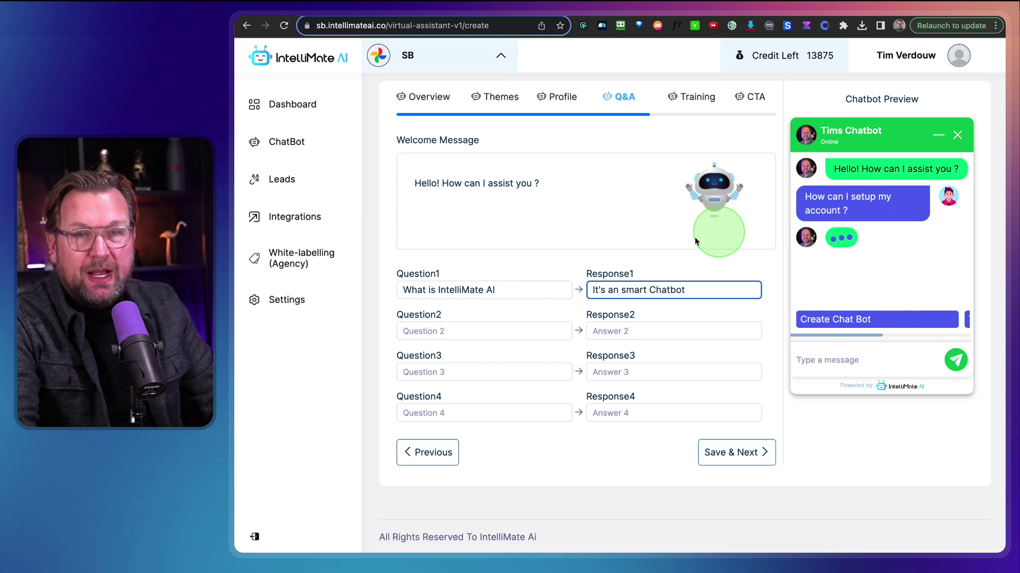
triple_click(612, 291)
key("BackSpace")
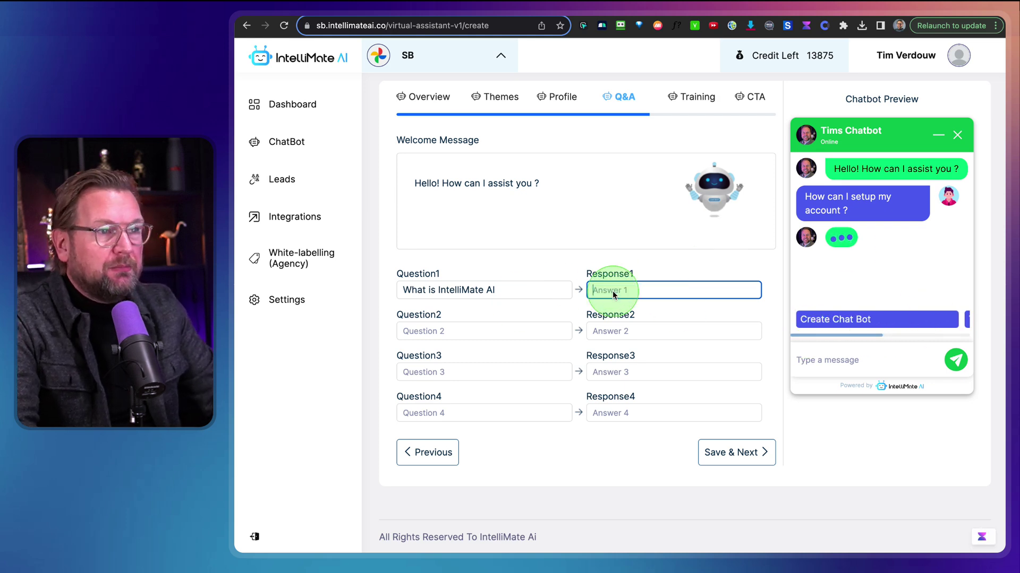
triple_click(527, 291)
key("BackSpace")
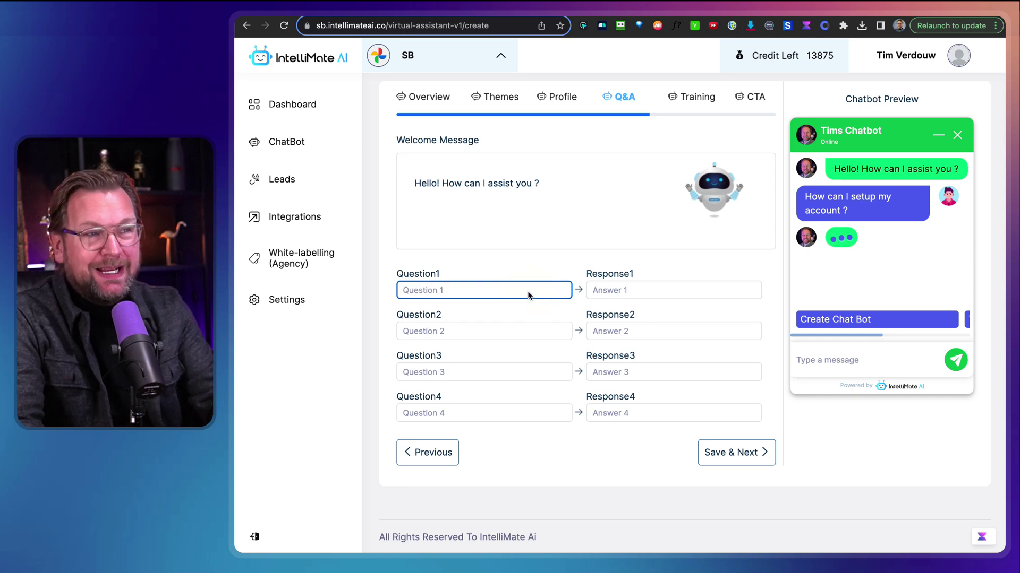
left_click(848, 297)
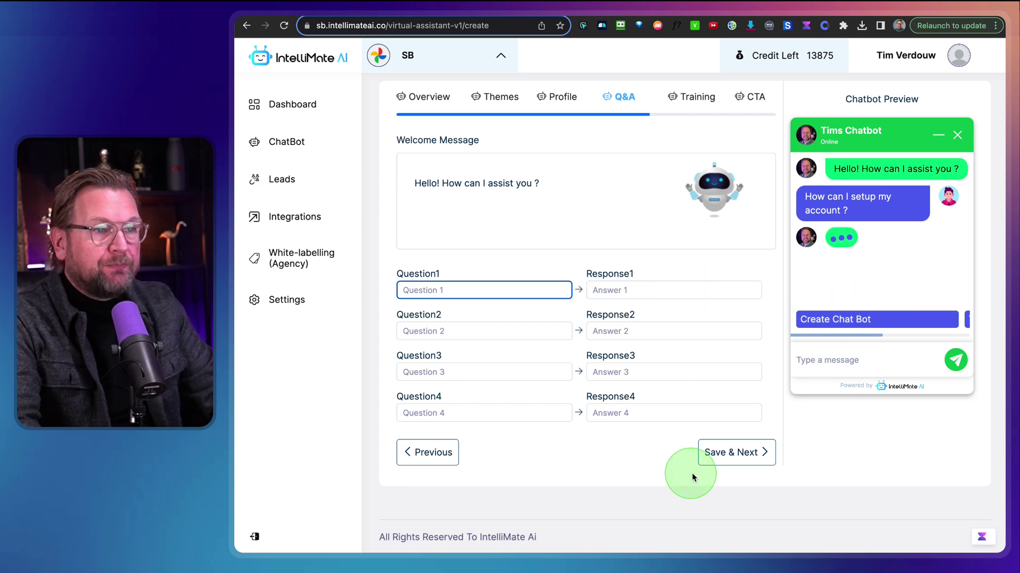
Save the Q&A step and enter google.com as the first training URL
left_click(720, 459)
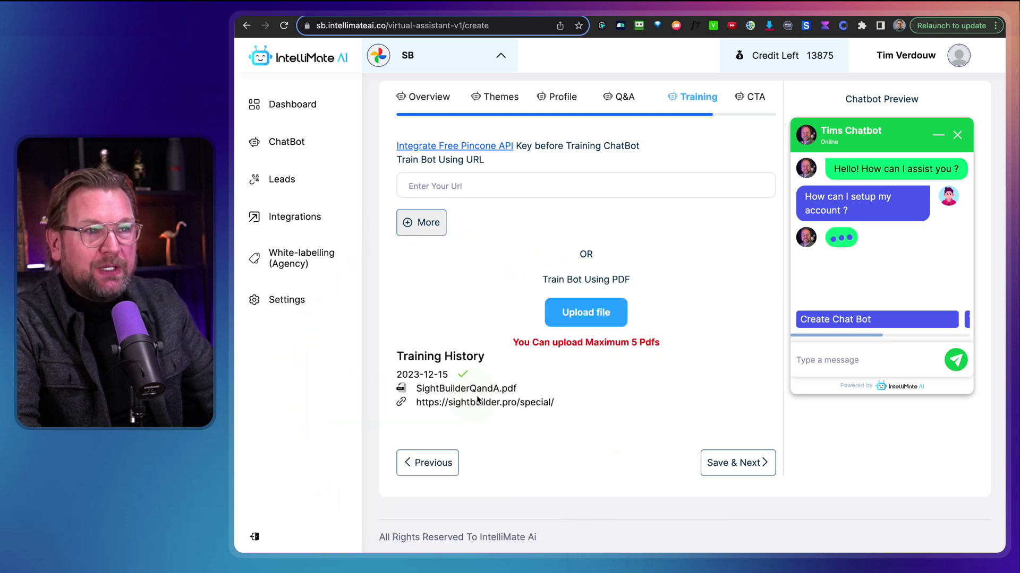
left_click(561, 180)
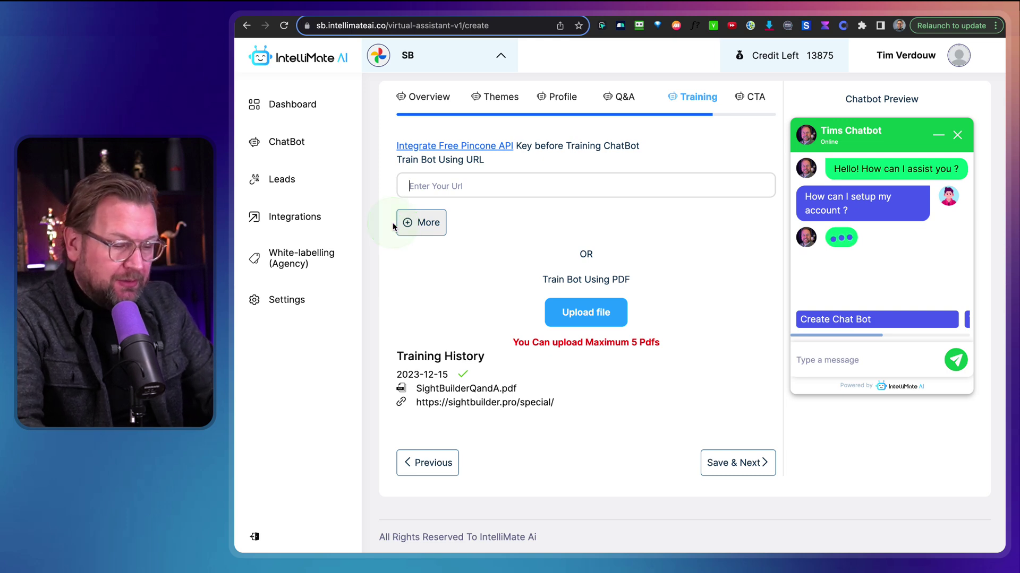
type("google.com")
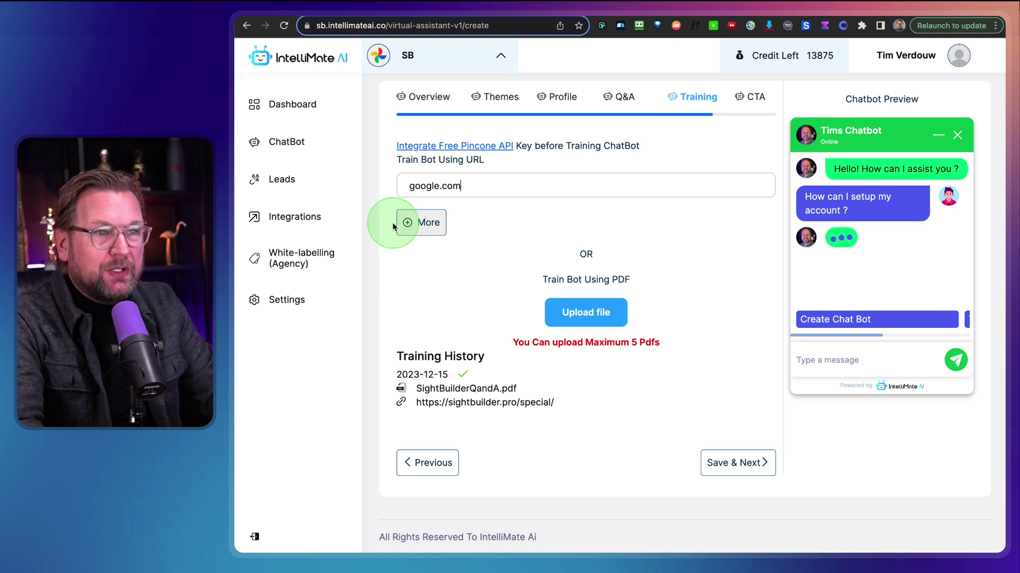
Add two more empty training URL slots
left_click(418, 222)
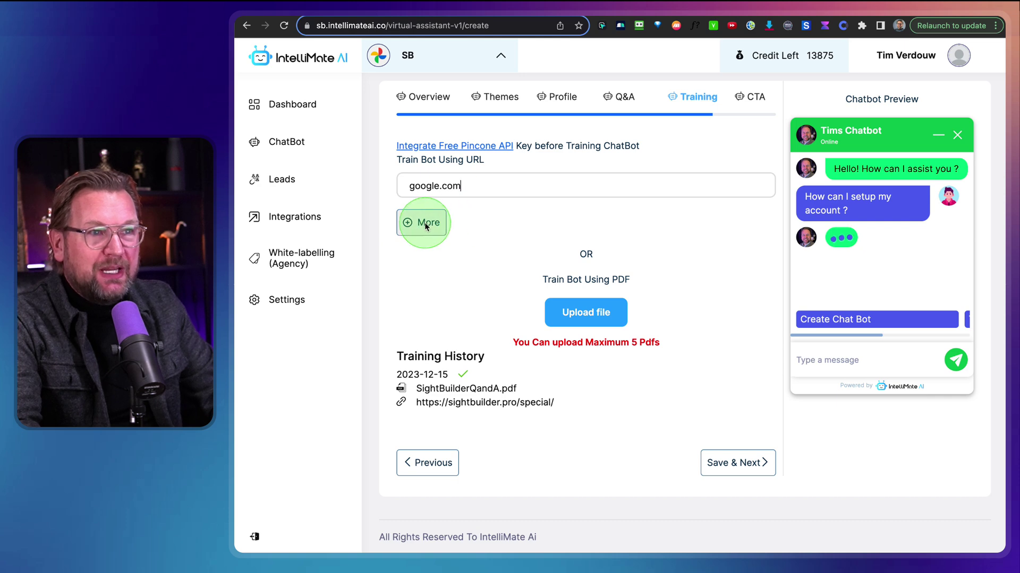
left_click(423, 258)
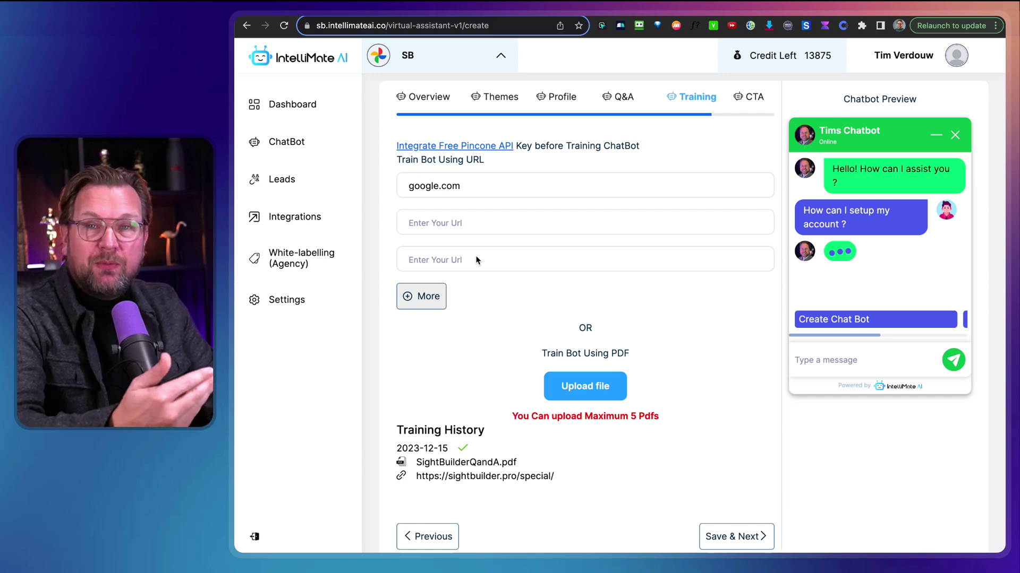
scroll(477, 259, "down", 1)
mouse_move(516, 231)
left_mouse_down()
mouse_move(587, 273)
mouse_move(601, 313)
left_mouse_up()
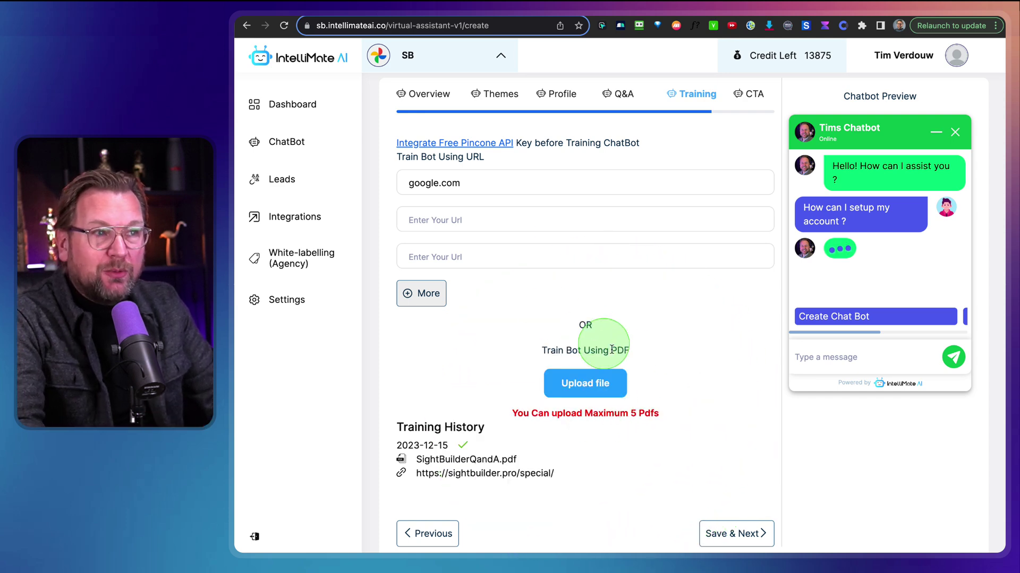
Save the training data and turn lead collection back on through Mailchimp
left_click(736, 533)
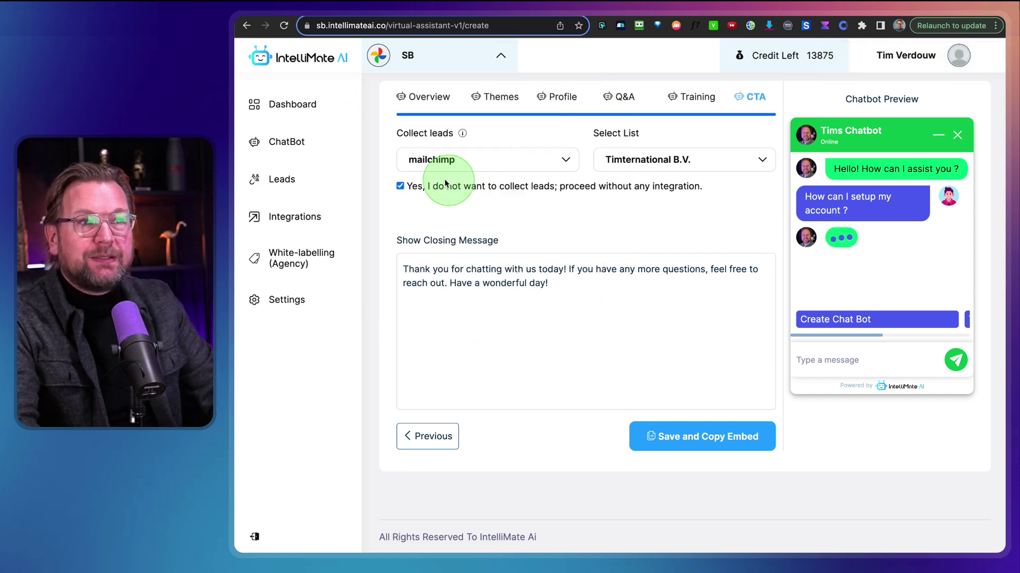
left_click(470, 159)
left_click(661, 241)
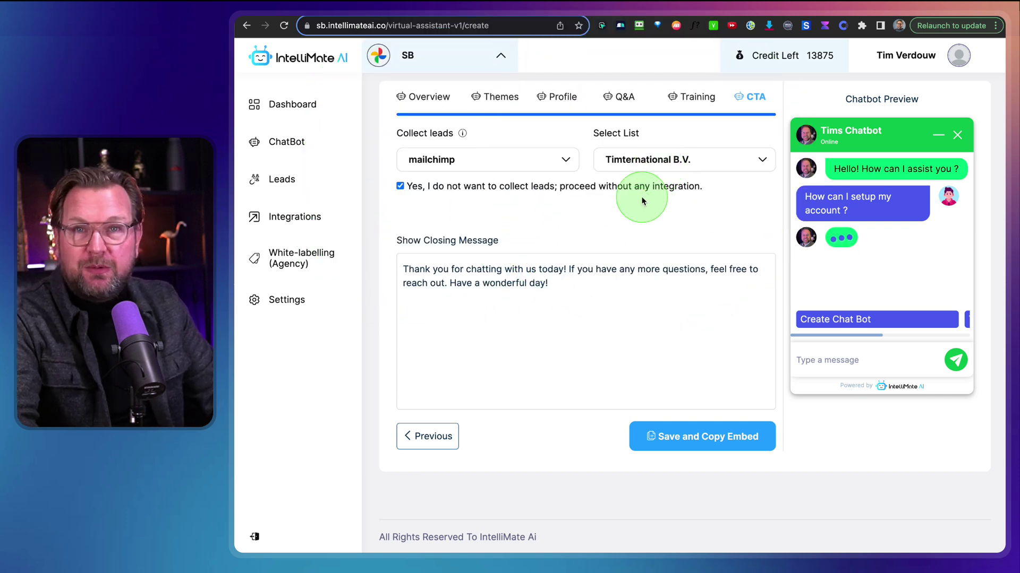
left_click(400, 186)
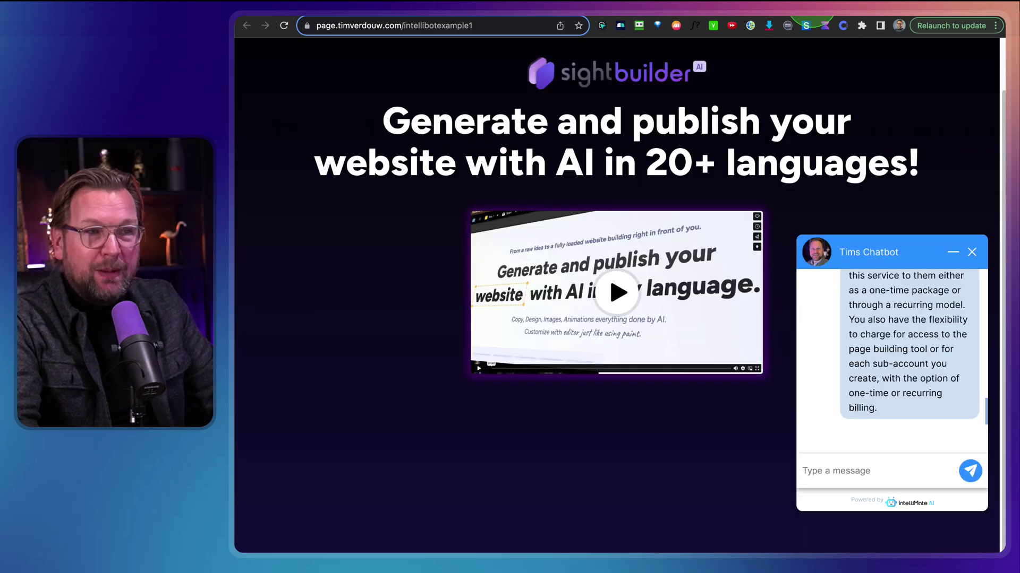
left_click(971, 253)
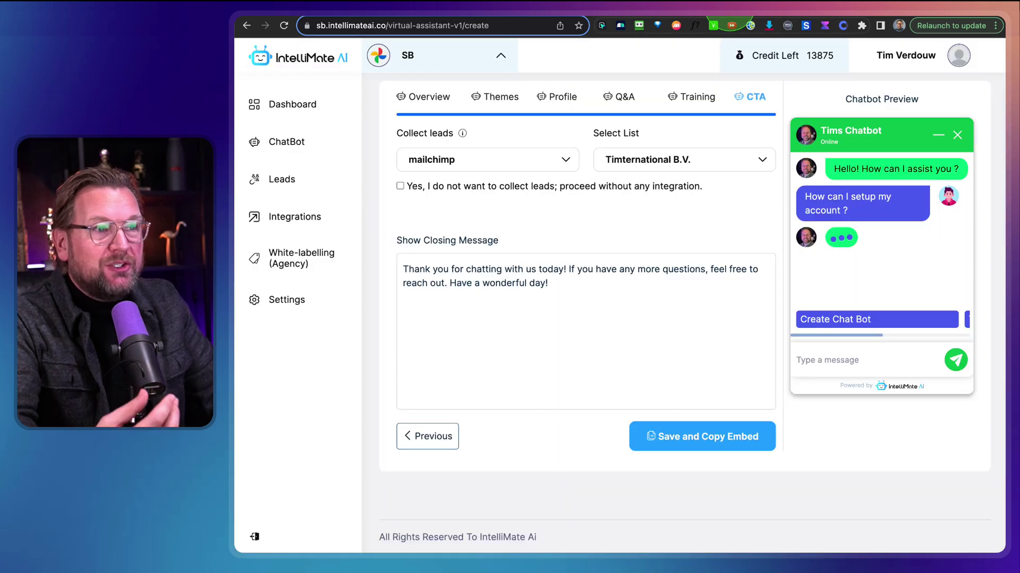
left_click(499, 285)
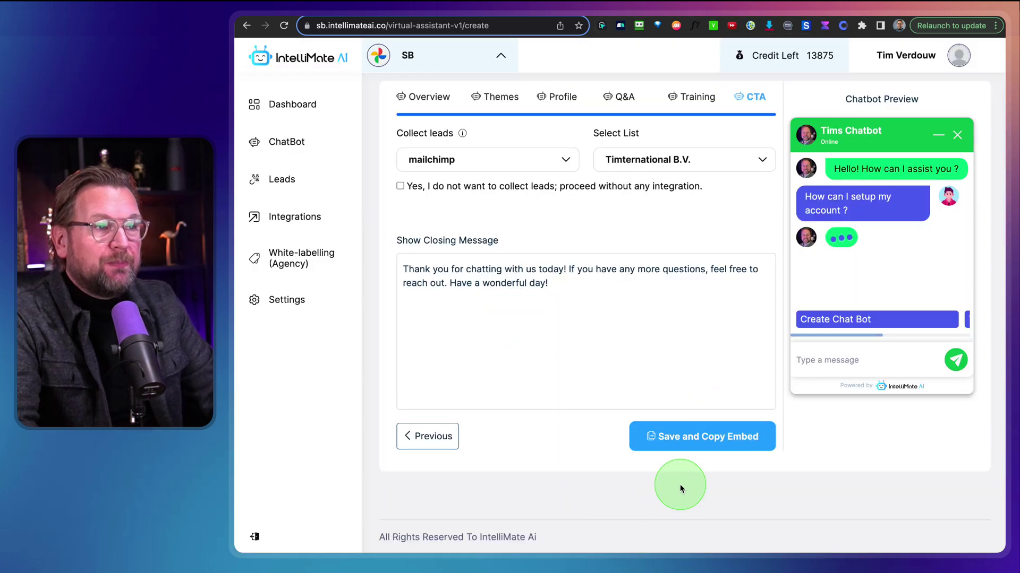
left_click(703, 439)
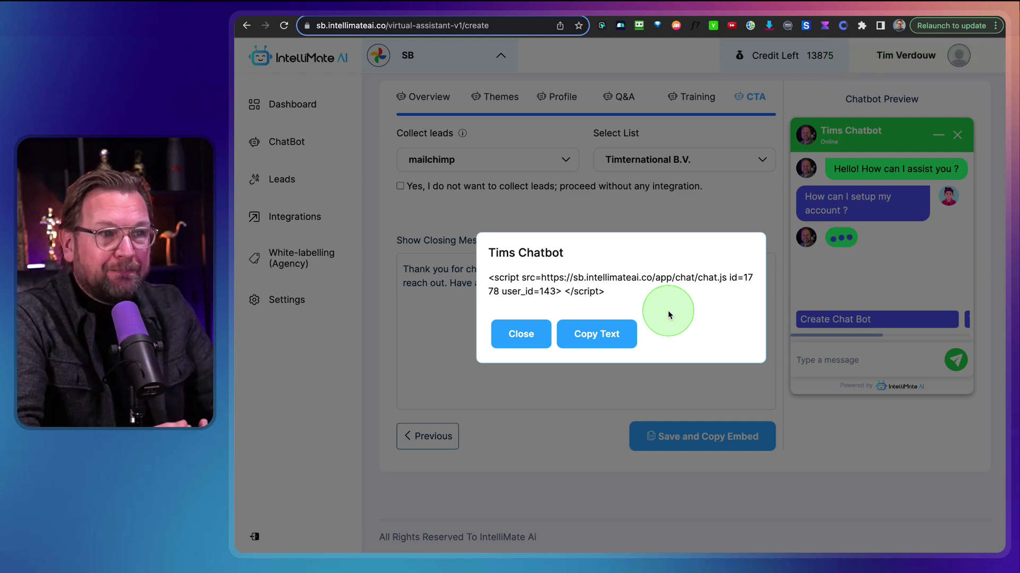
left_click(519, 334)
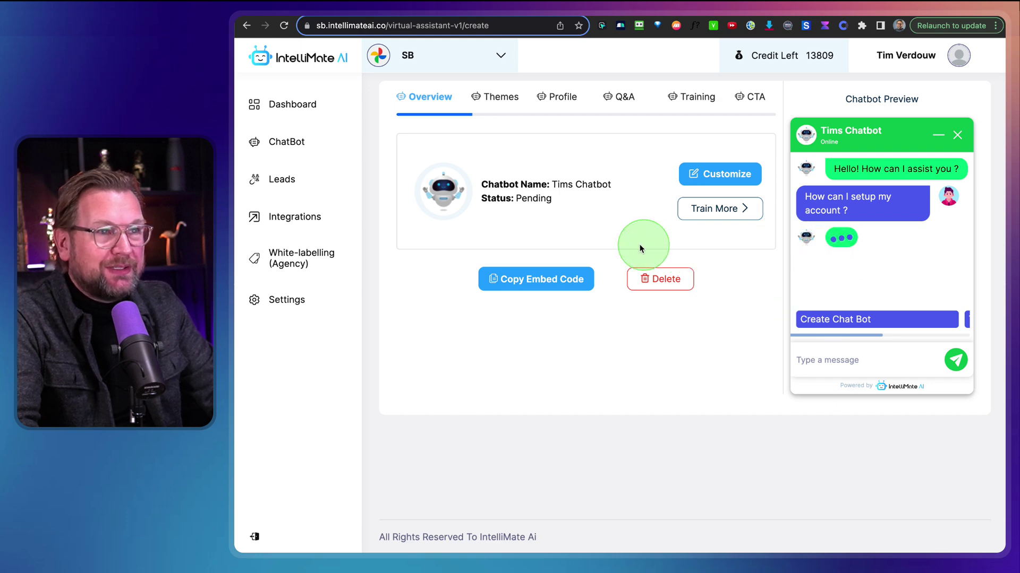
left_click(527, 204)
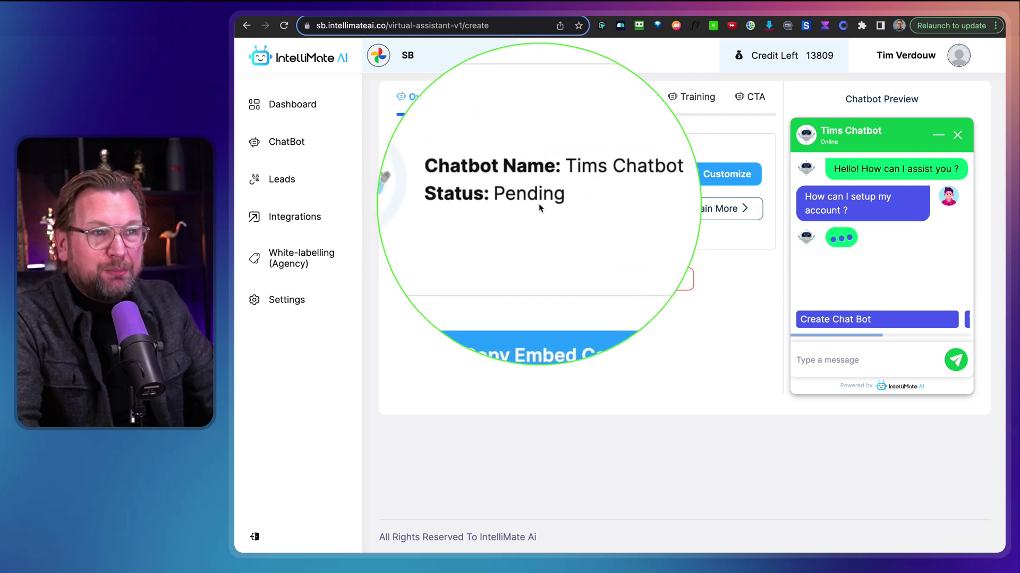
left_click(685, 189)
left_click(630, 238)
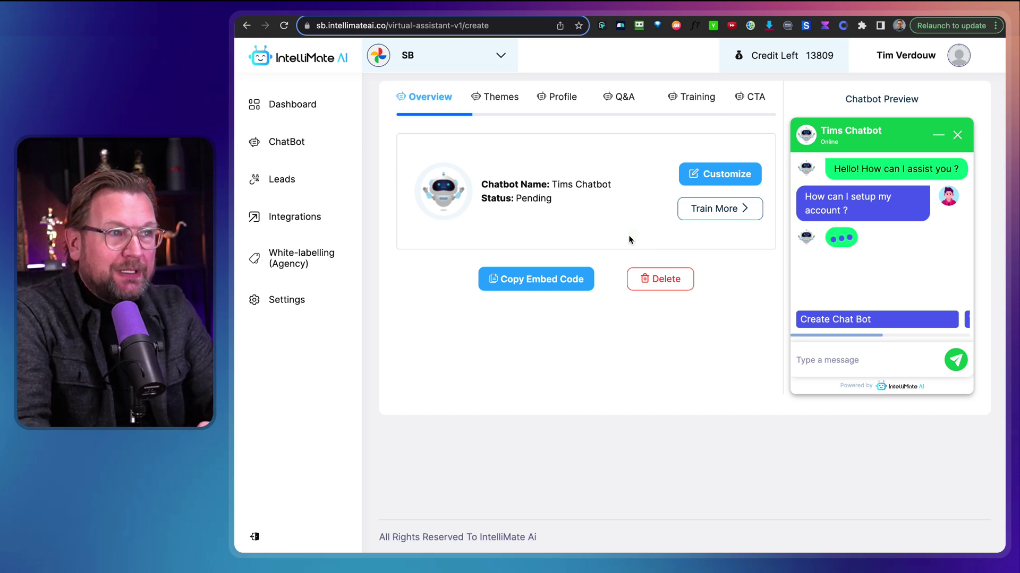
mouse_move(587, 222)
left_mouse_down()
mouse_move(565, 236)
mouse_move(537, 205)
left_mouse_up()
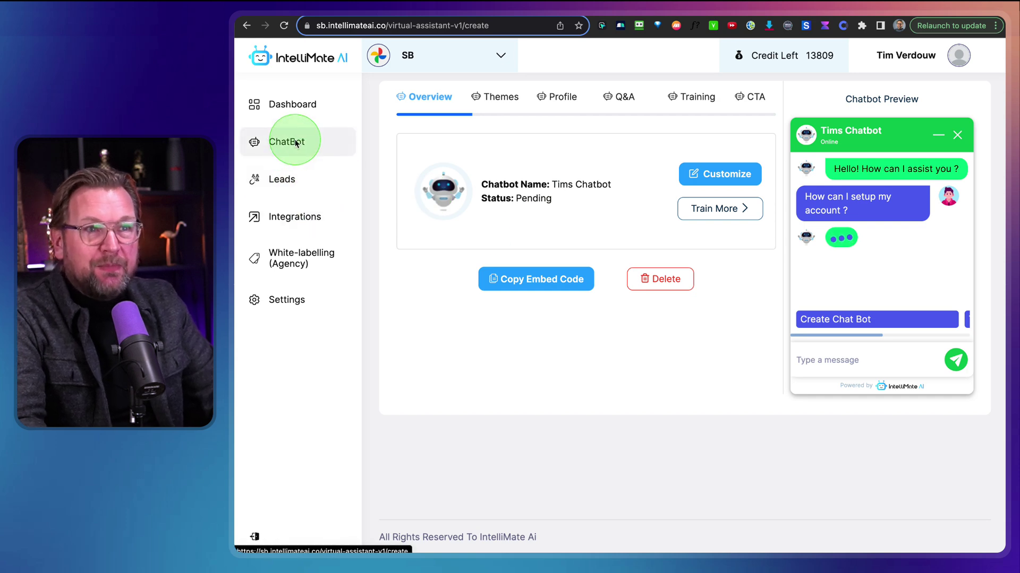
From the dashboard, go through the SB workspace menu to Manage Client's and Add New
left_click(296, 107)
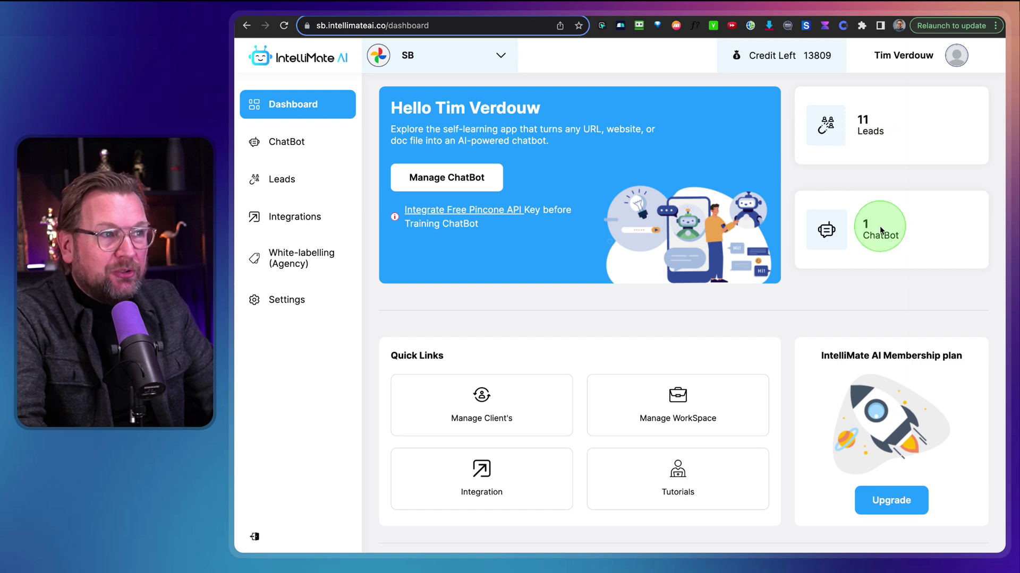
scroll(871, 325, "down", 1)
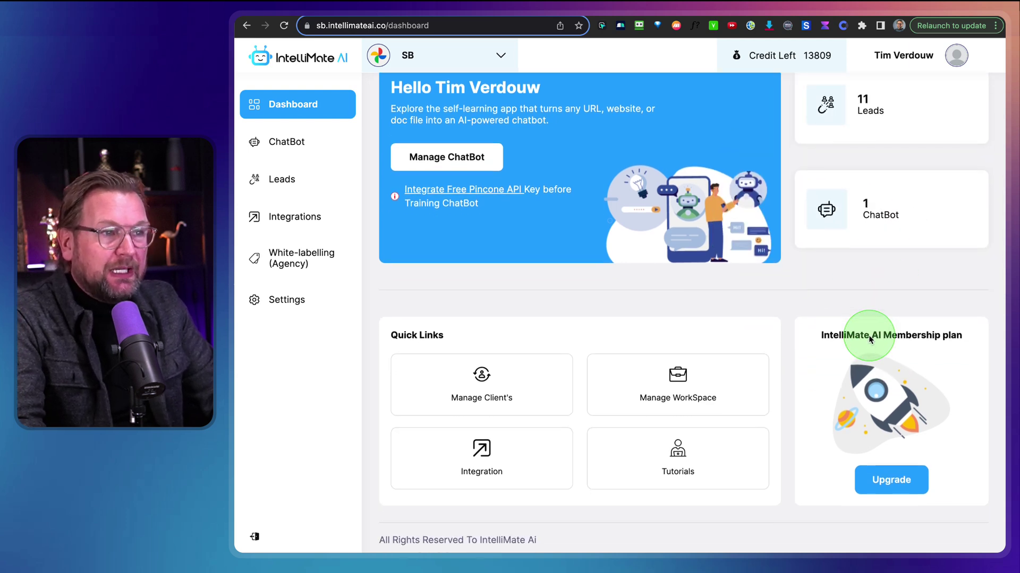
left_click(499, 56)
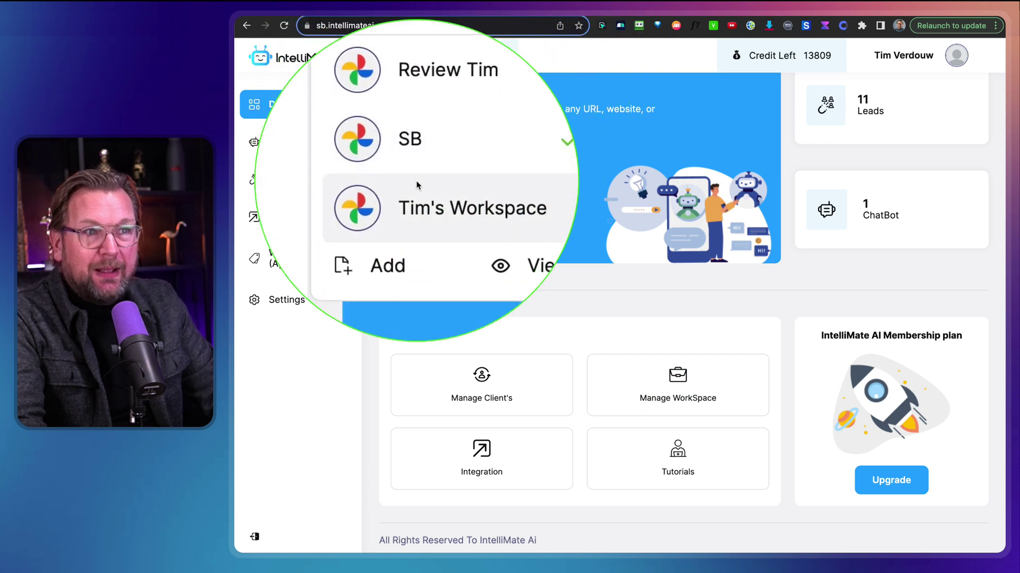
left_click(564, 324)
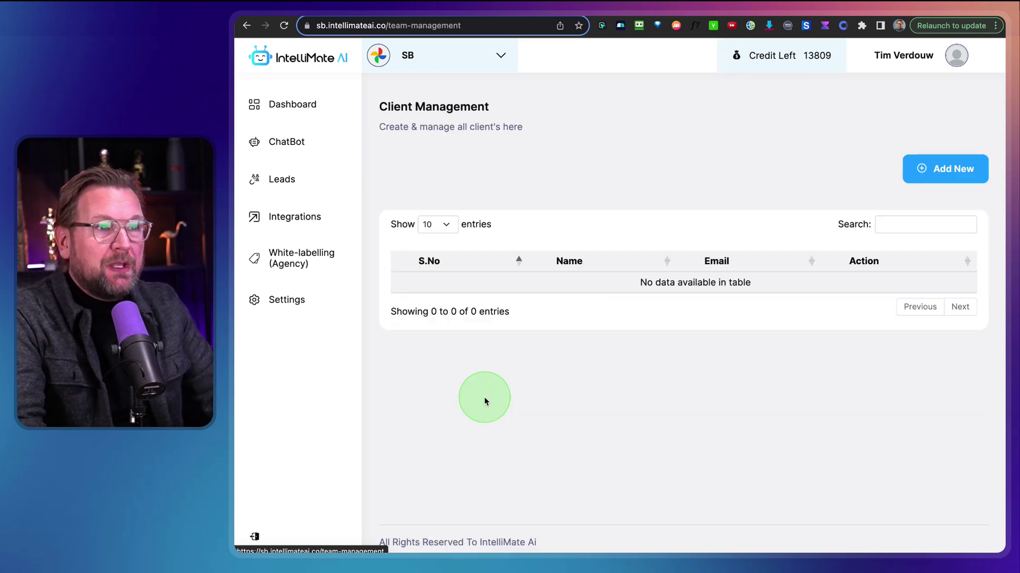
left_click(948, 171)
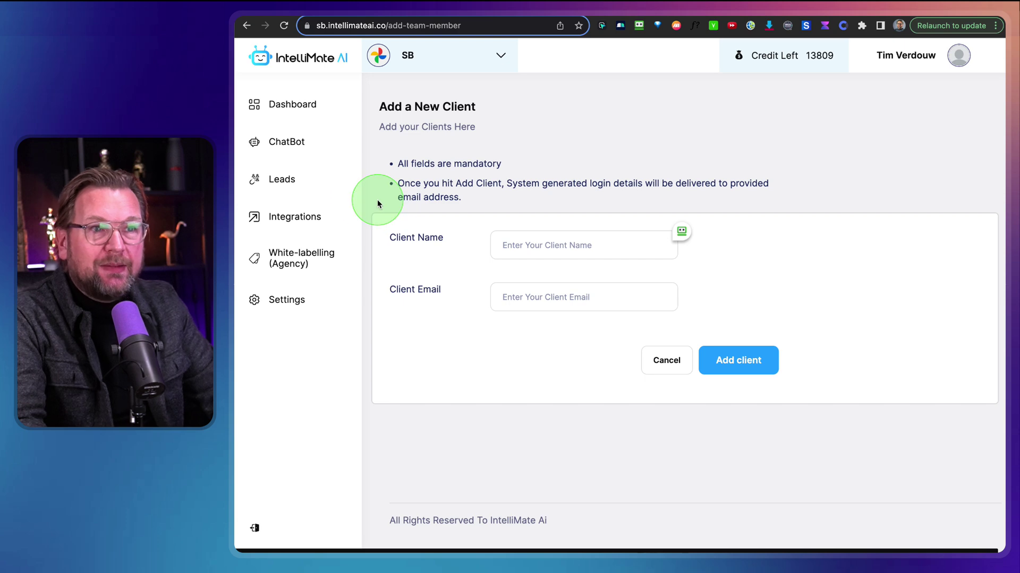
Look through the 11 collected leads, then go to the Integrations page
left_click(280, 188)
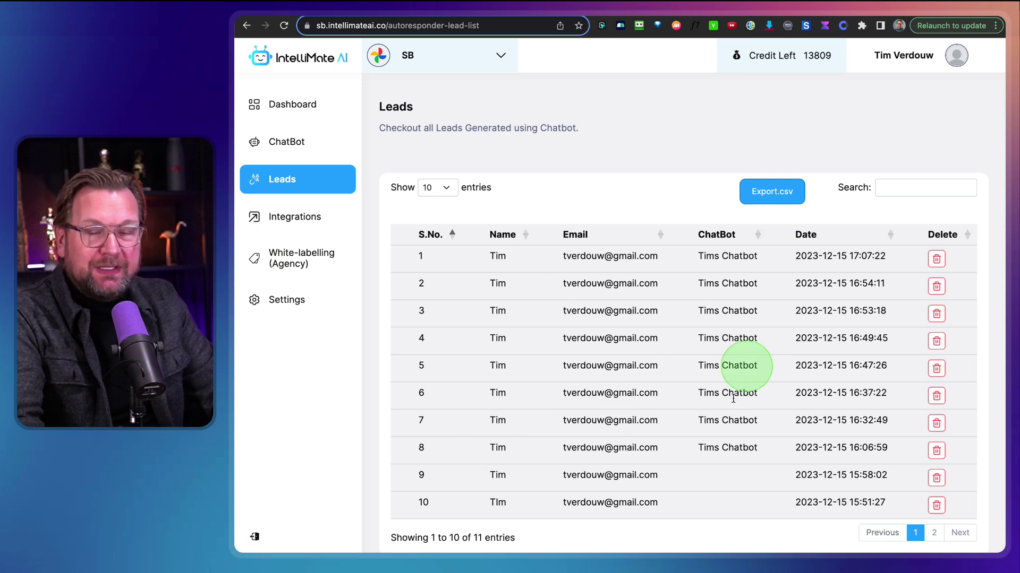
scroll(526, 334, "down", 2)
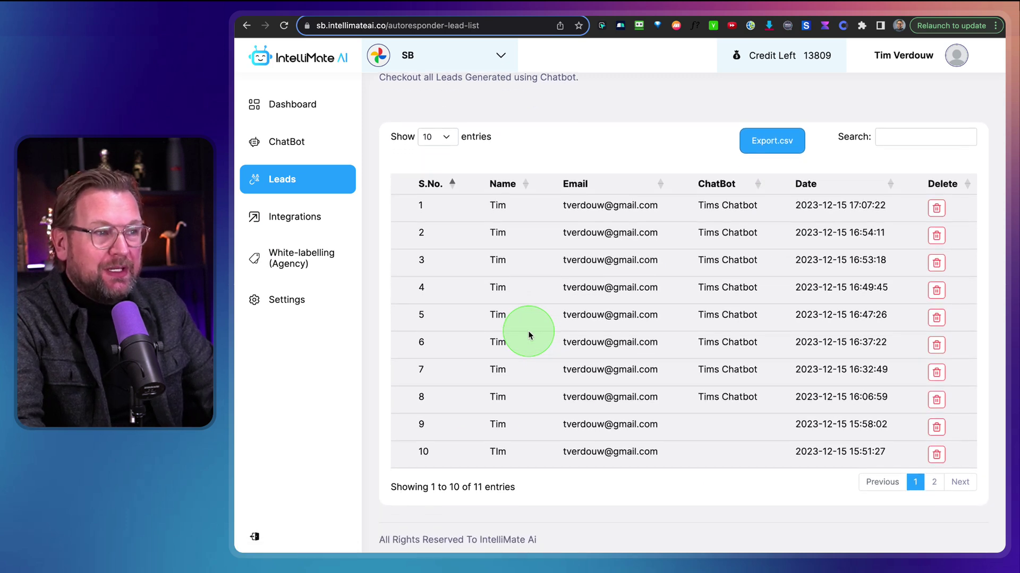
scroll(526, 334, "up", 2)
scroll(685, 324, "down", 1)
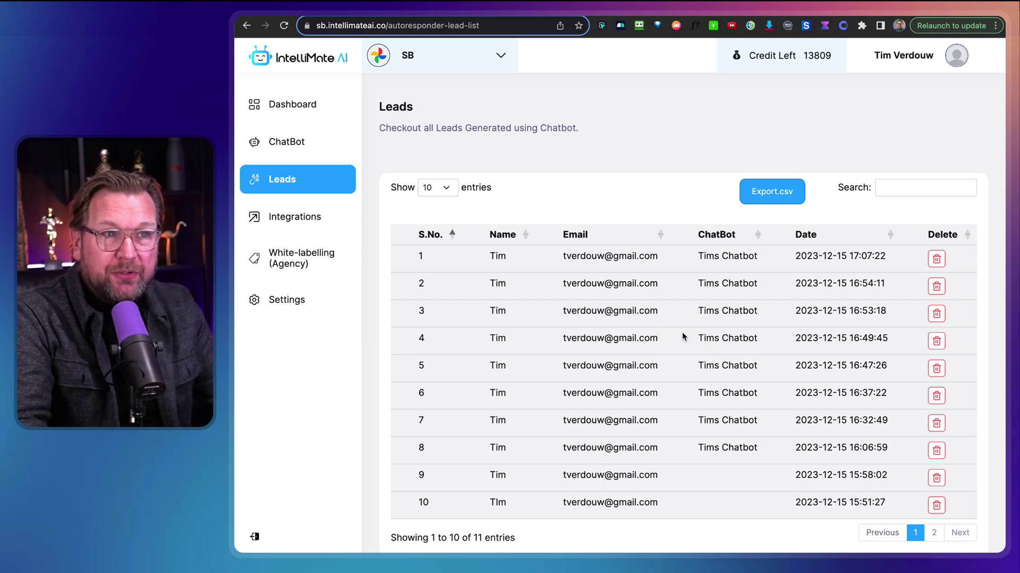
left_click(308, 227)
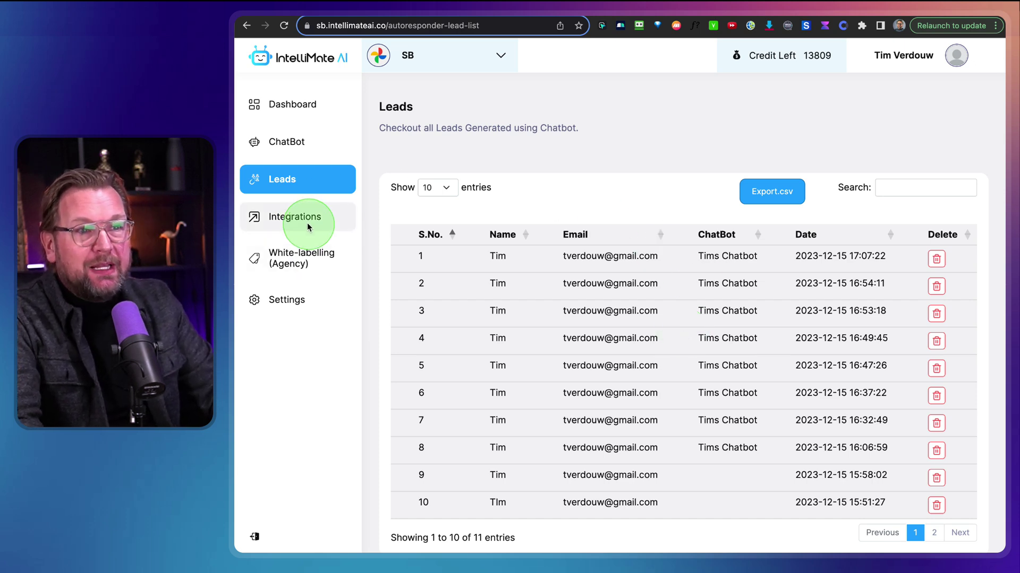
Scroll the Autoresponder integrations, then view the Webinar, CRM, Content Provider and Pinecone tabs
scroll(595, 283, "down", 3)
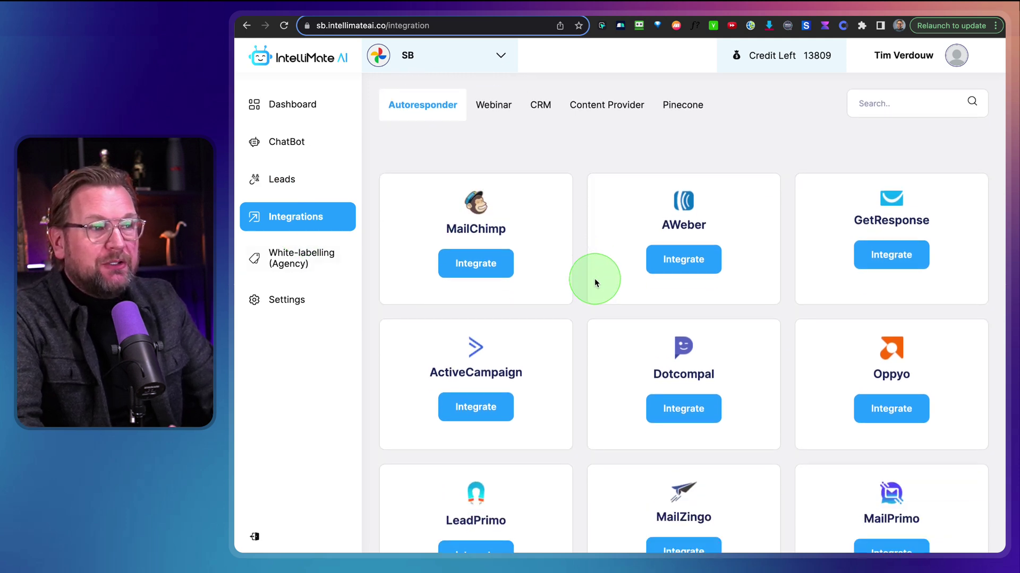
scroll(595, 283, "down", 7)
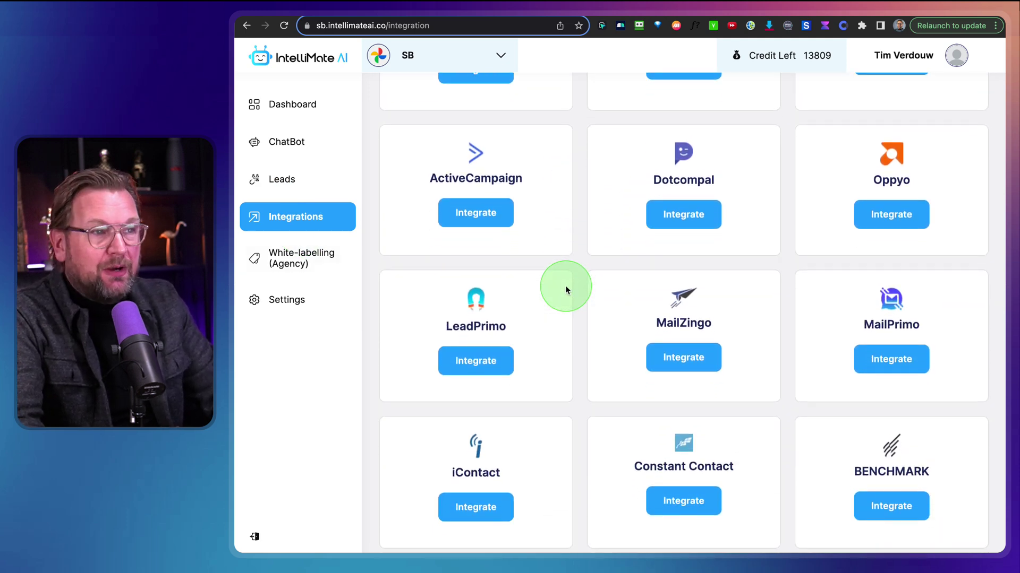
scroll(565, 289, "down", 10)
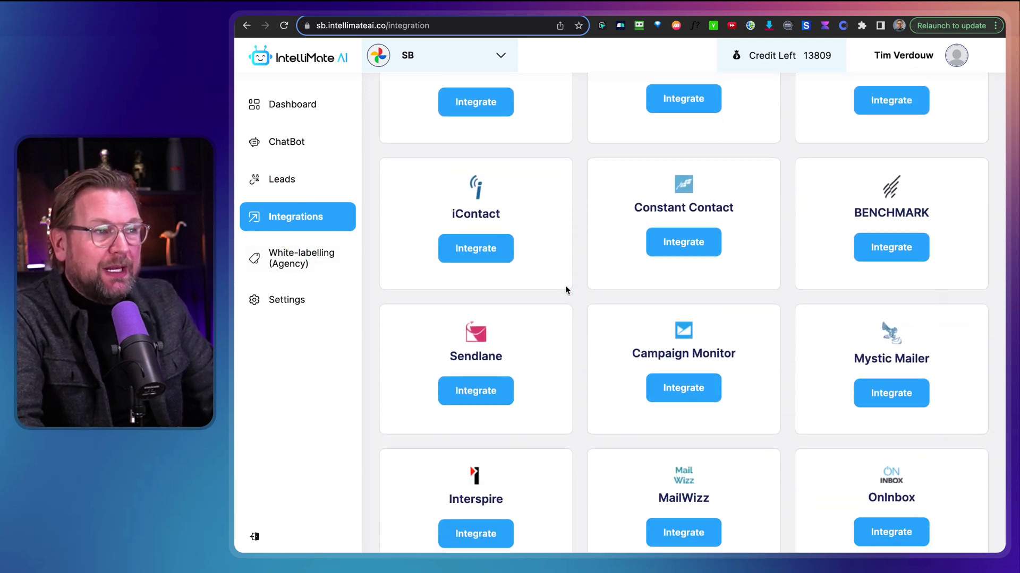
scroll(566, 288, "down", 14)
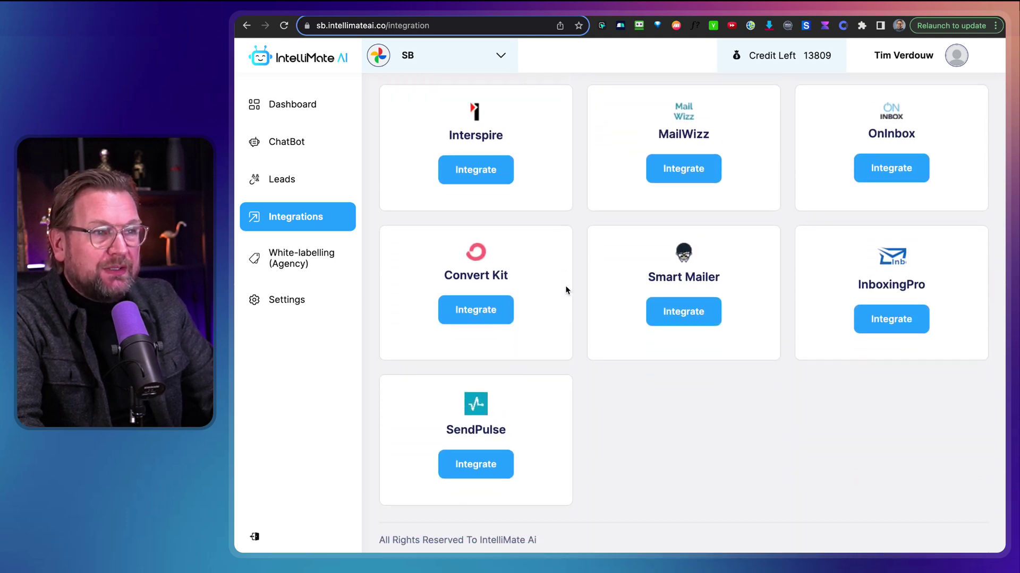
scroll(565, 285, "up", 20)
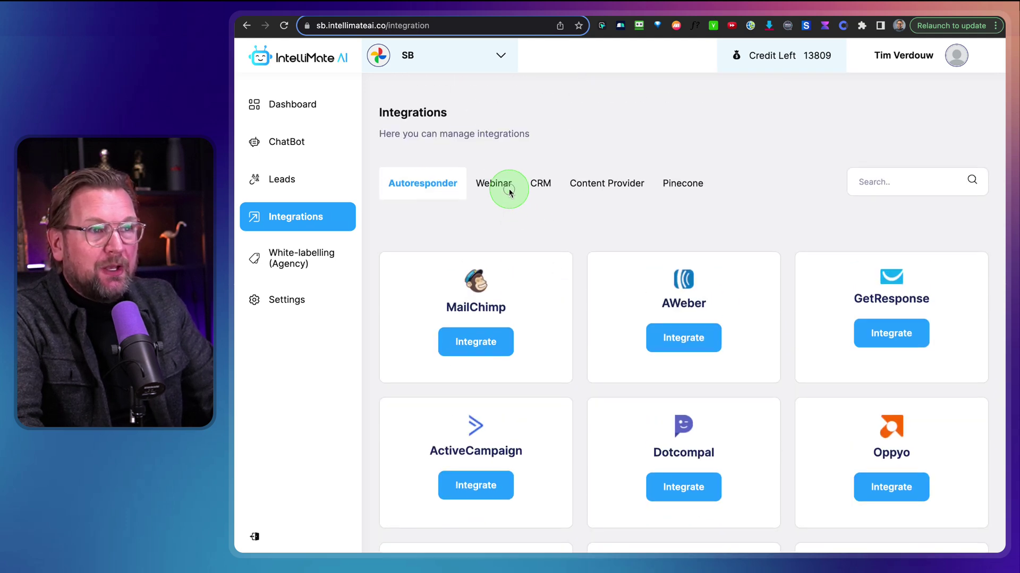
left_click(508, 191)
left_click(539, 183)
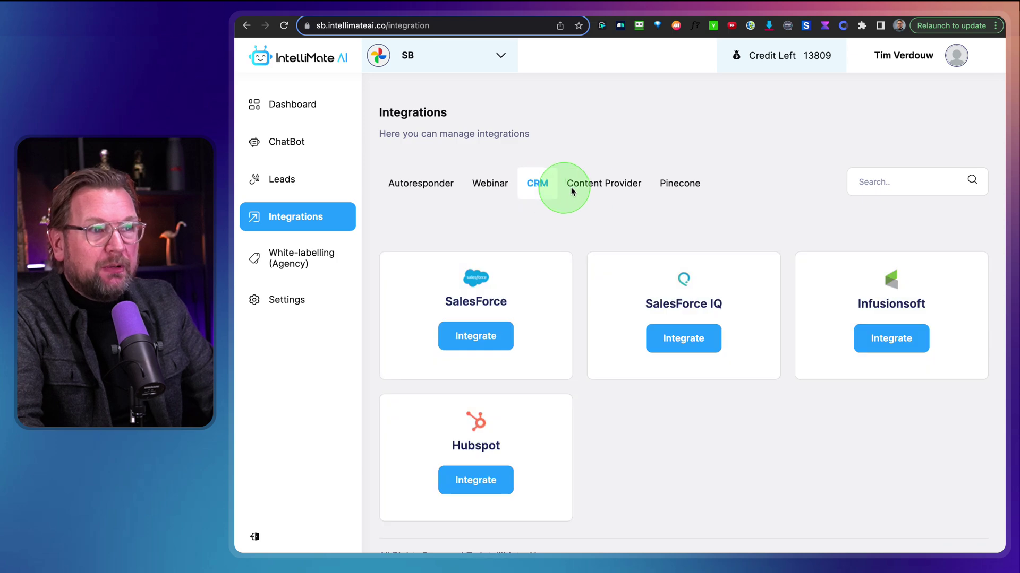
left_click(601, 187)
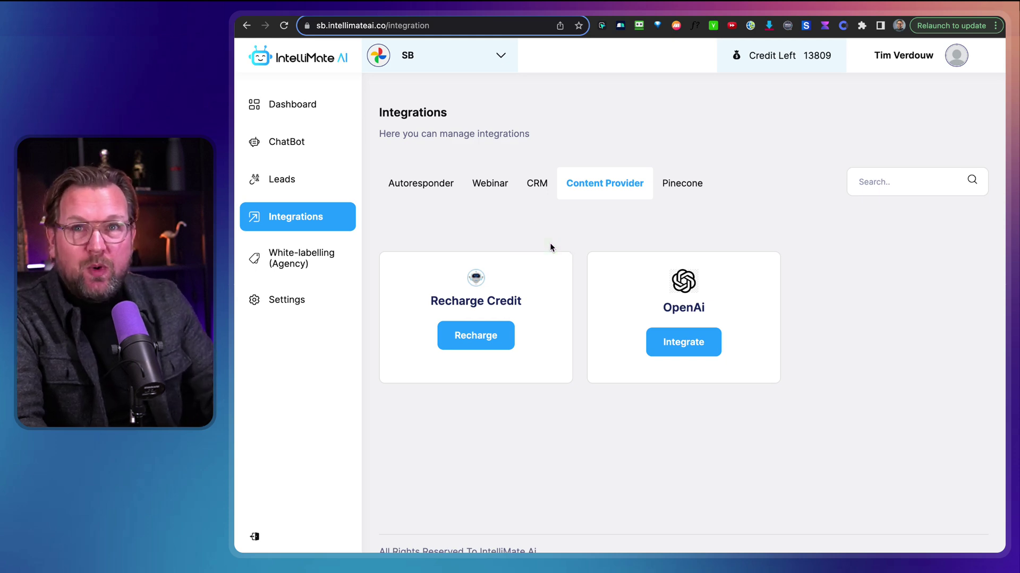
left_click(677, 197)
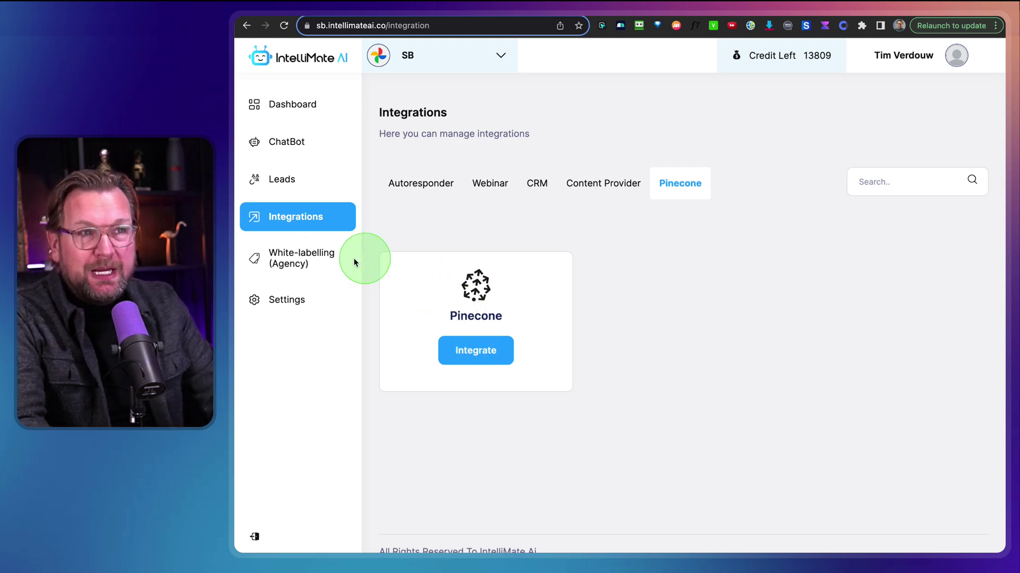
Open the Pinecone integration form showing environment gcp-starter and index name intellimate
left_click(485, 349)
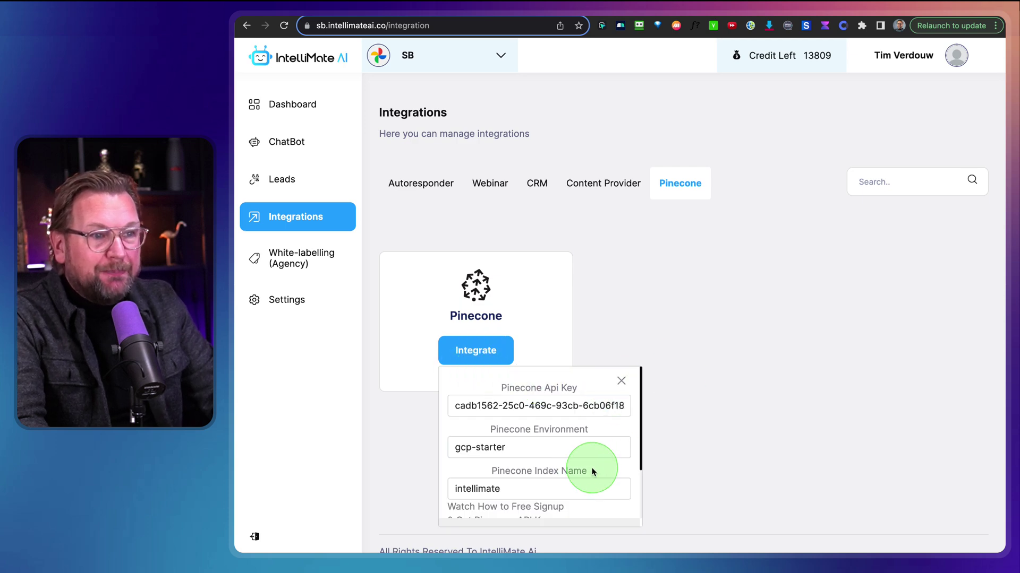
scroll(597, 470, "down", 2)
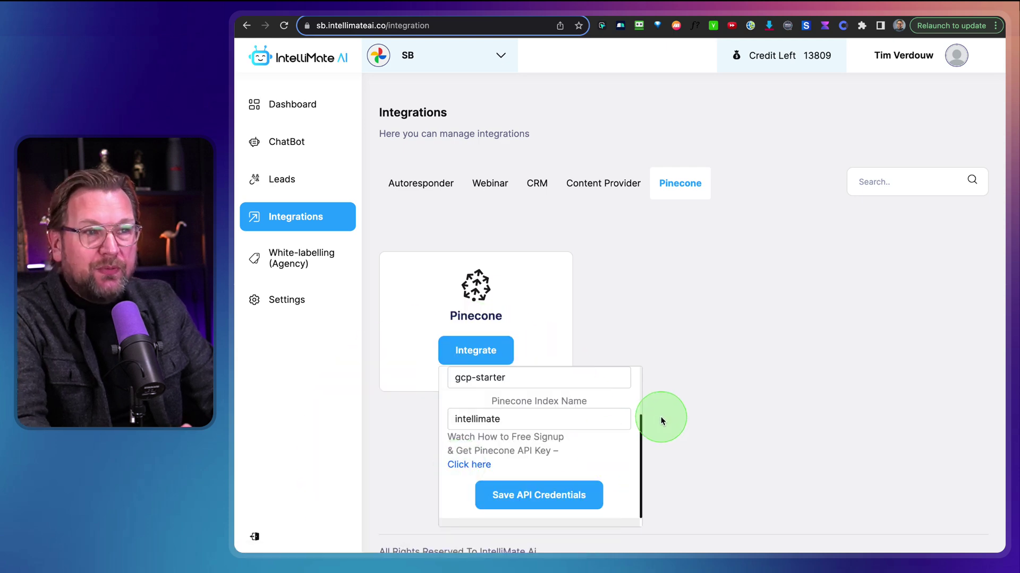
scroll(575, 401, "up", 3)
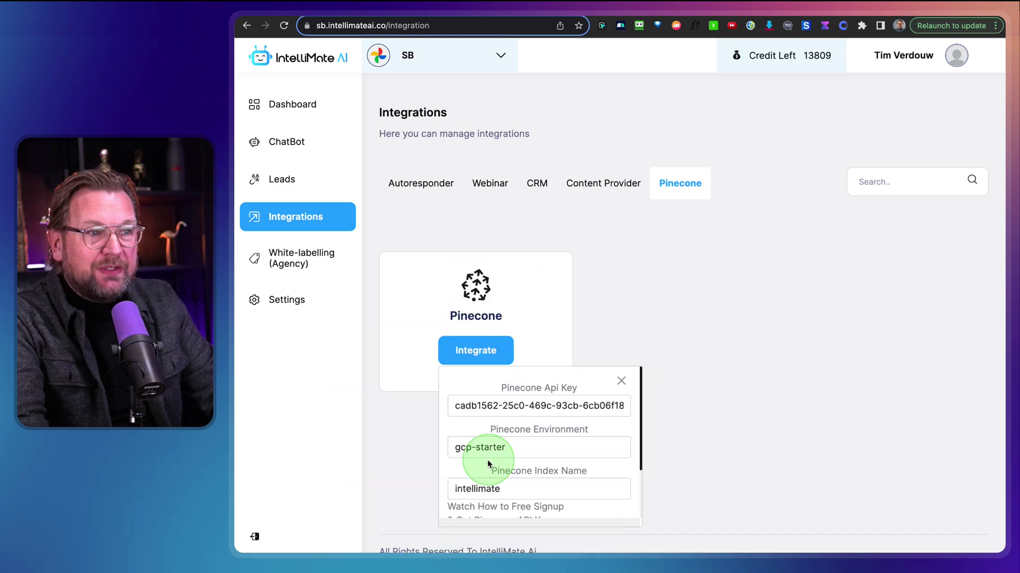
scroll(487, 466, "down", 1)
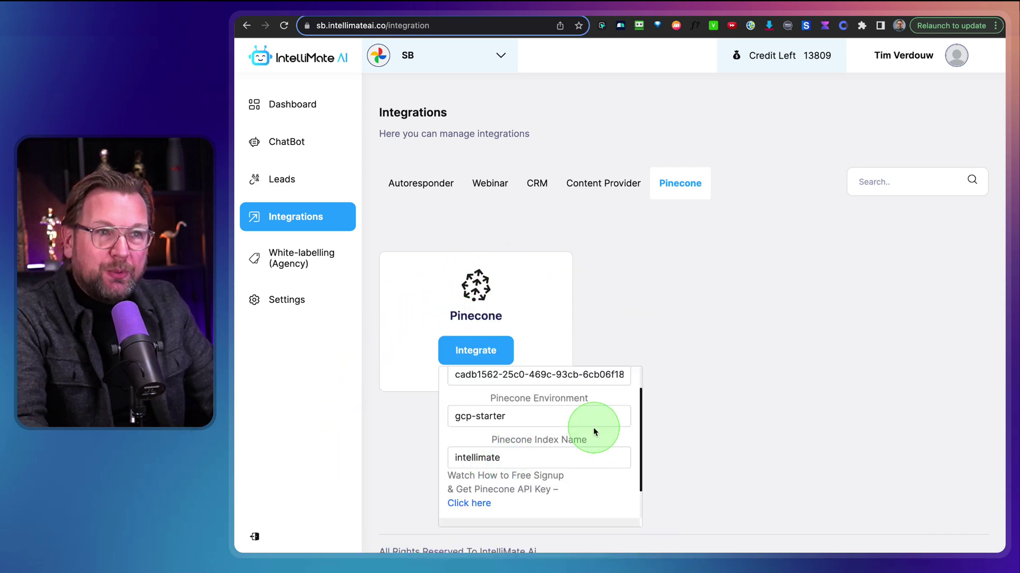
Close the popup and check the Intellimate project's intellimate index and API keys in Pinecone
left_click(685, 364)
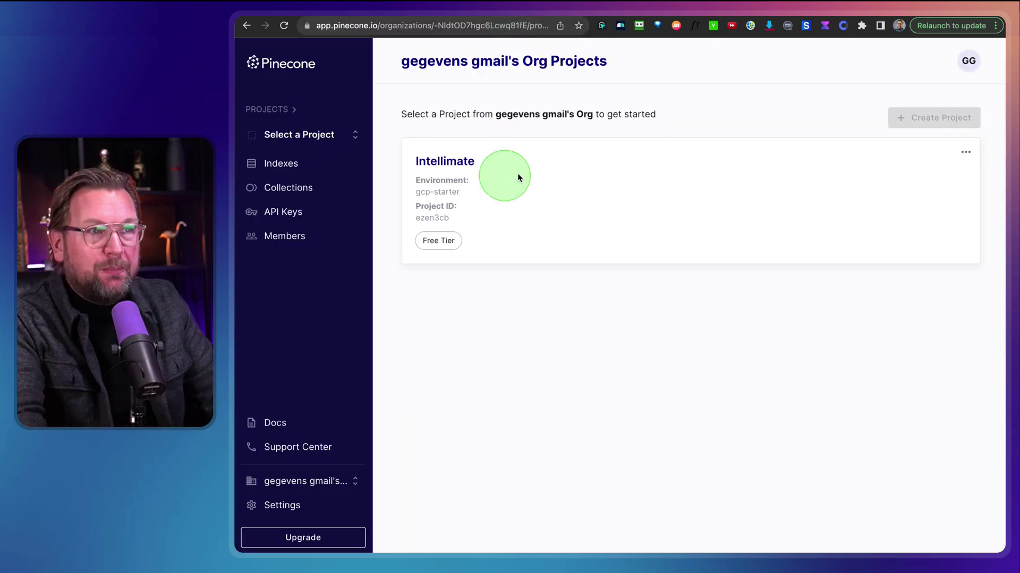
left_click(441, 160)
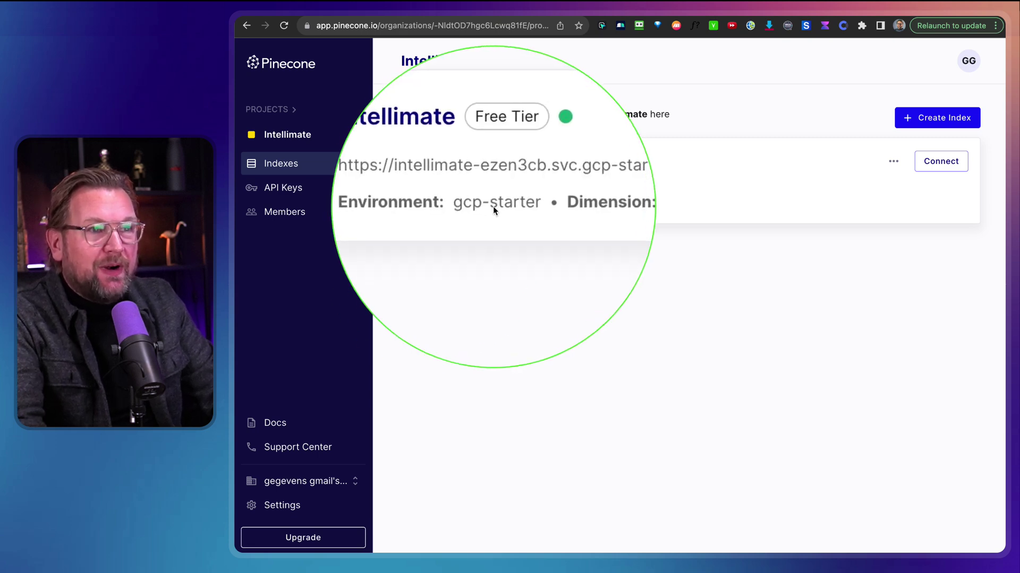
left_click(293, 188)
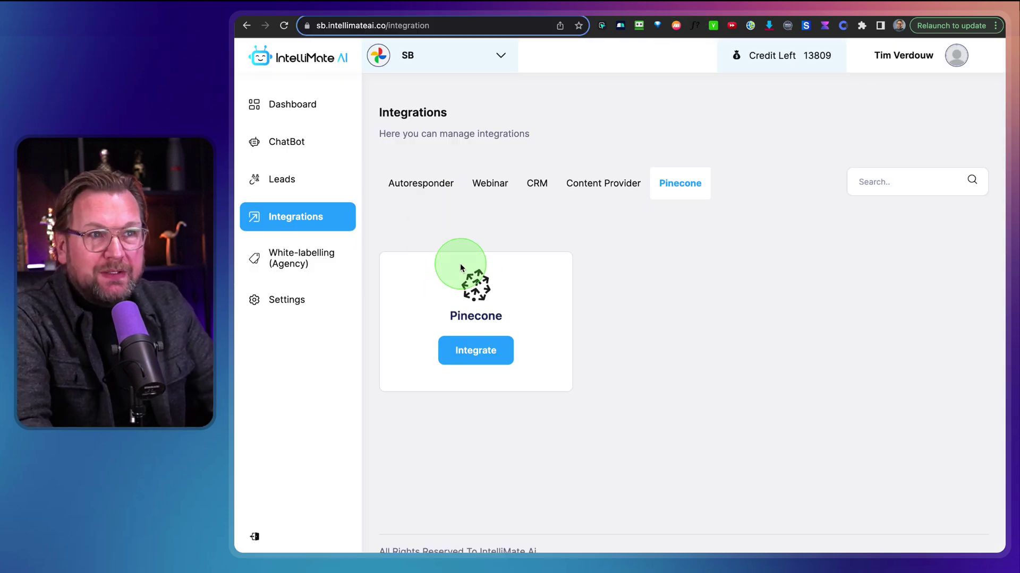
View the White-labelling logo upload page, then return to the dashboard
left_click(293, 264)
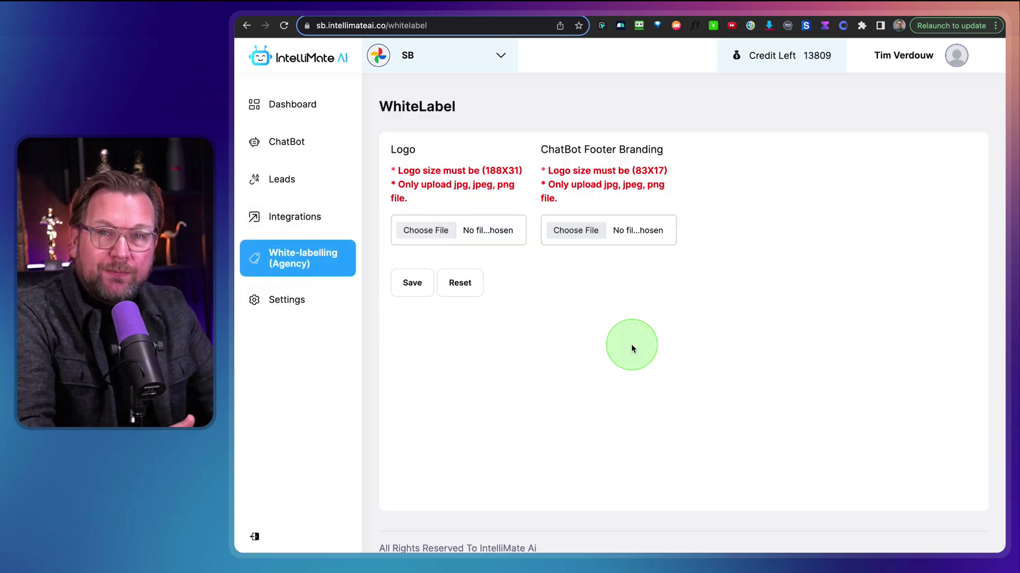
left_click(301, 108)
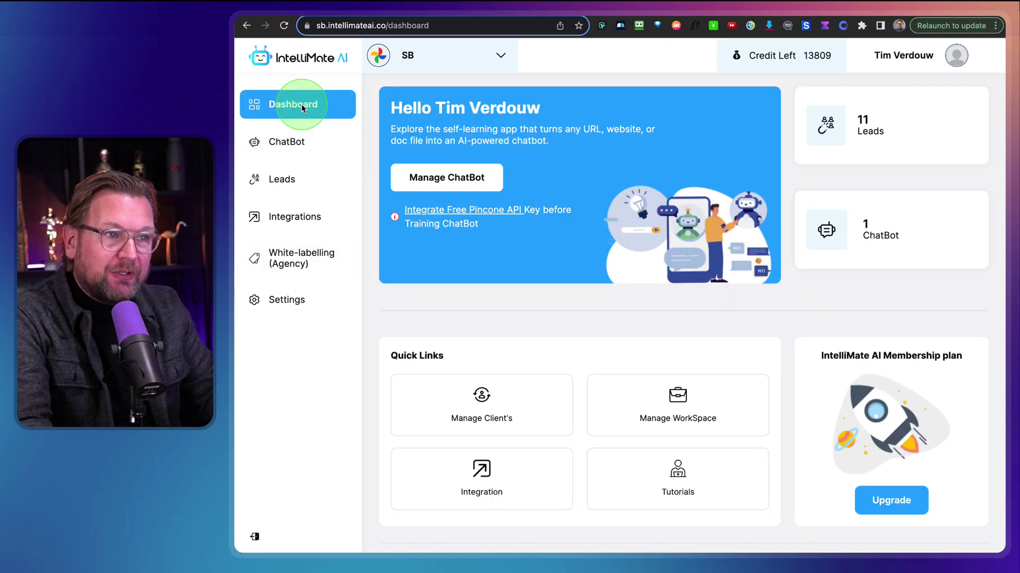